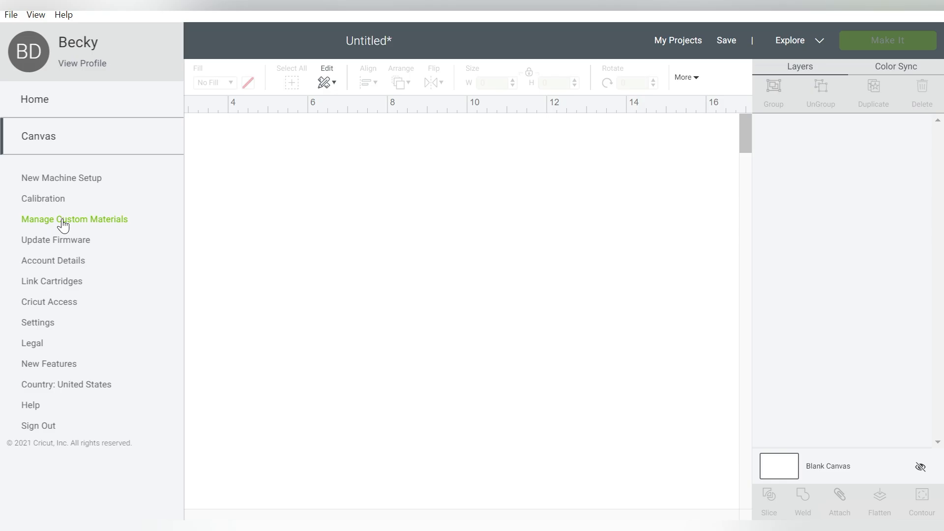
- Open the custom materials manager and choose the Air 2 : 3090 Bluetooth machine
{"action": "left_click", "coordinate": [63, 222]}
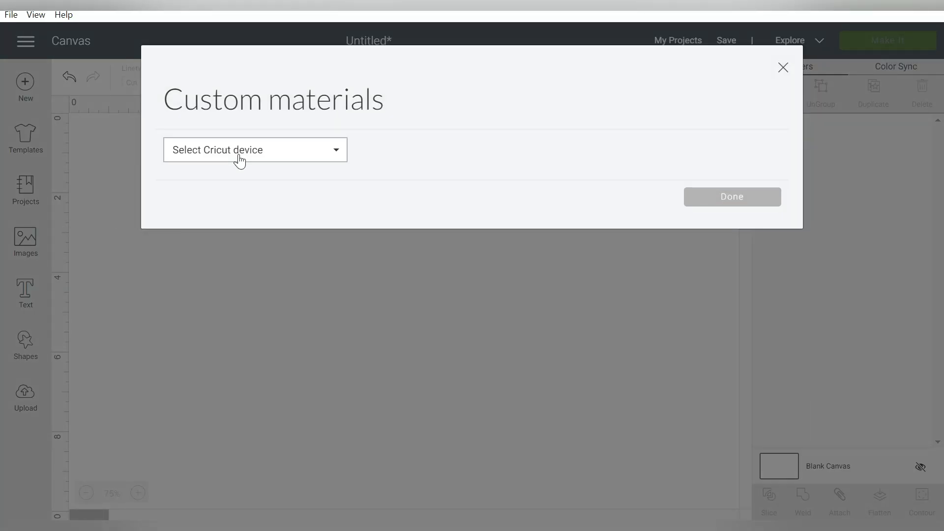
{"action": "left_click", "coordinate": [239, 160]}
{"action": "left_click", "coordinate": [238, 195]}
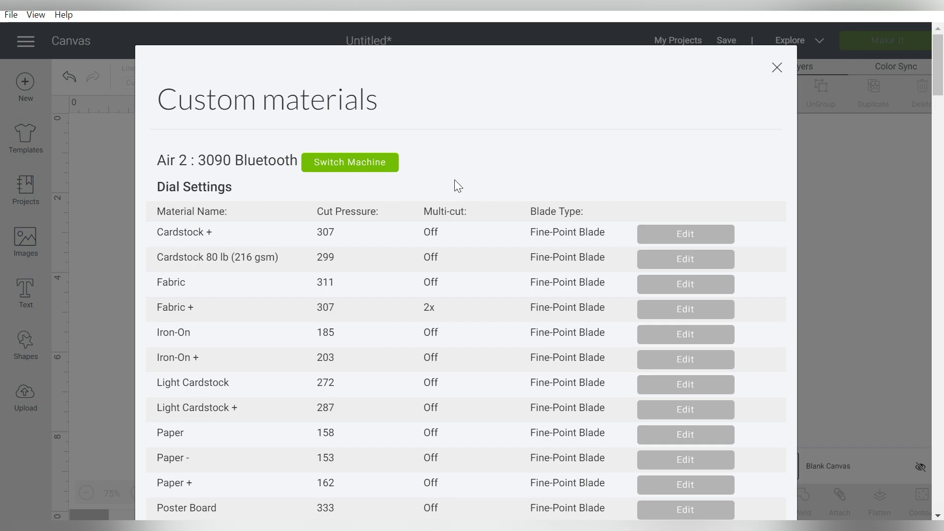
- Examine the Dial Settings and Custom Materials sections of the machine's material list
{"action": "scroll", "coordinate": [613, 156], "scroll_direction": "down", "scroll_amount": 12}
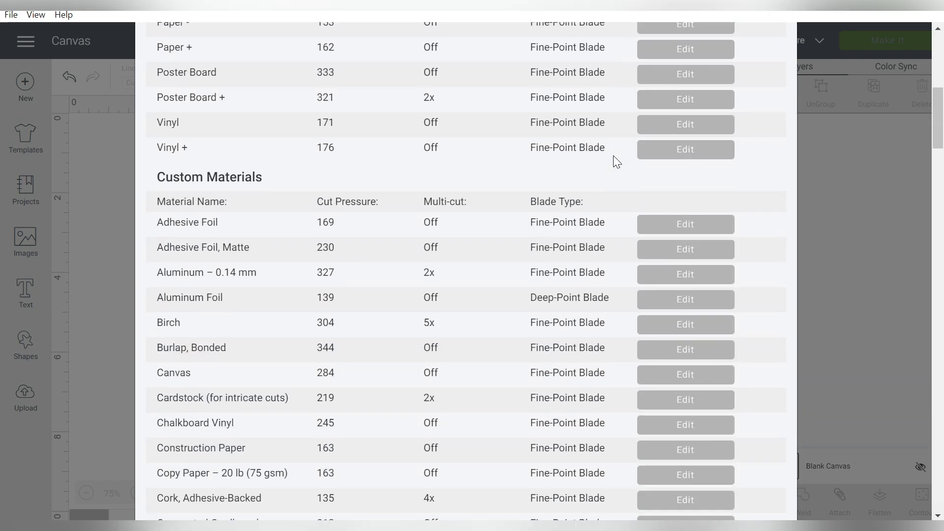
{"action": "scroll", "coordinate": [613, 157], "scroll_direction": "down", "scroll_amount": 15}
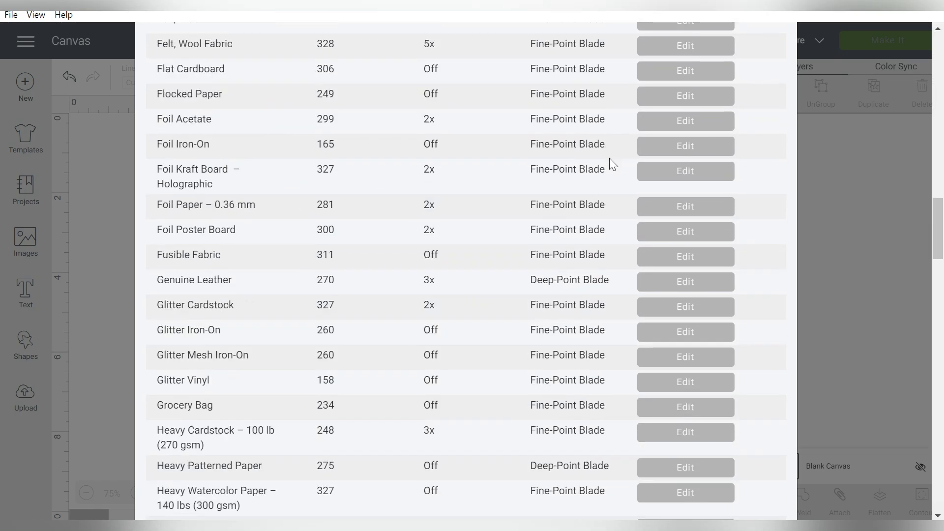
{"action": "scroll", "coordinate": [590, 169], "scroll_direction": "up", "scroll_amount": 20}
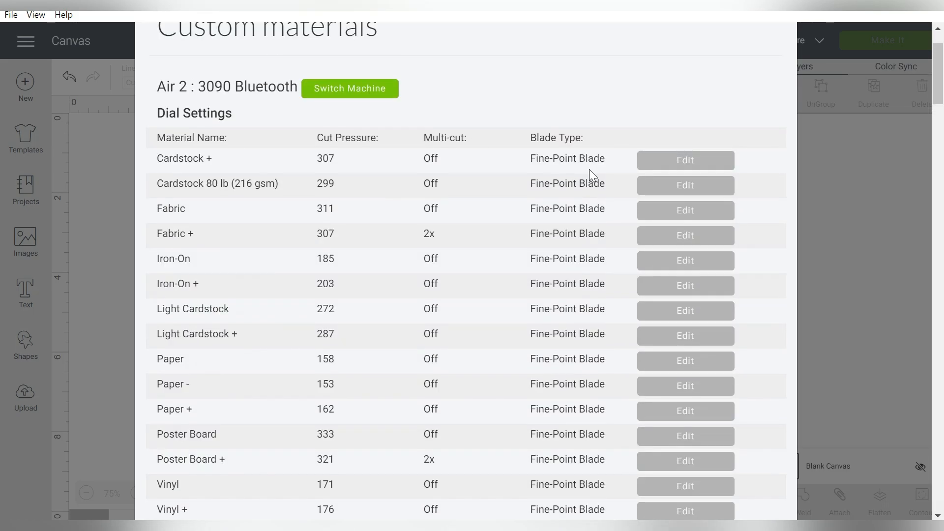
{"action": "left_click_drag", "start_coordinate": [166, 188], "coordinate": [233, 187]}
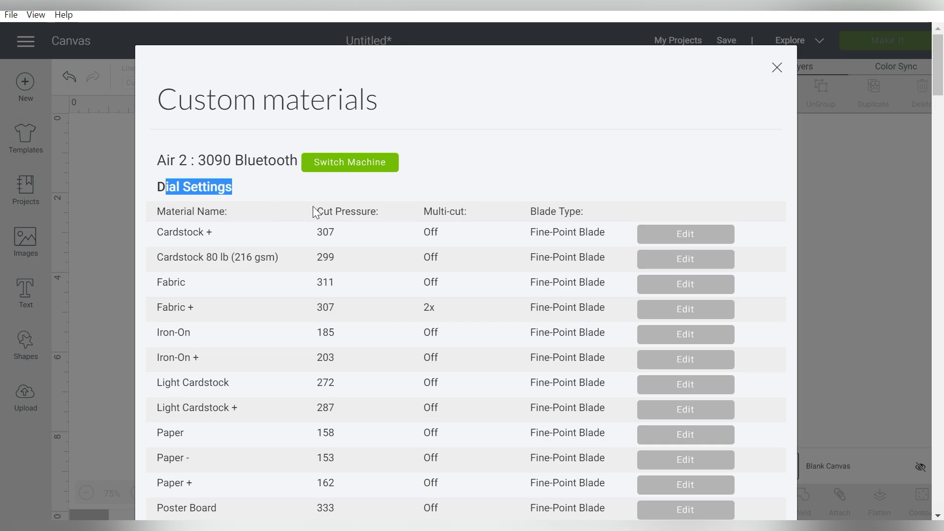
{"action": "scroll", "coordinate": [314, 212], "scroll_direction": "down", "scroll_amount": 5}
{"action": "scroll", "coordinate": [314, 212], "scroll_direction": "down", "scroll_amount": 5}
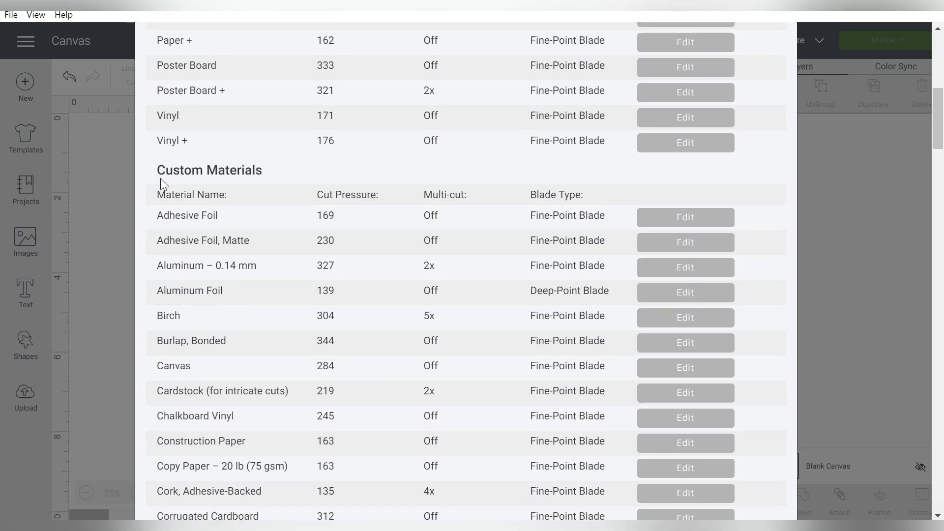
{"action": "left_click_drag", "start_coordinate": [263, 170], "coordinate": [237, 171]}
{"action": "left_click", "coordinate": [237, 171]}
{"action": "left_click_drag", "start_coordinate": [237, 171], "coordinate": [183, 171]}
- Look through the preset entries under Custom Materials and return to the start of the list
{"action": "scroll", "coordinate": [223, 208], "scroll_direction": "down", "scroll_amount": 7}
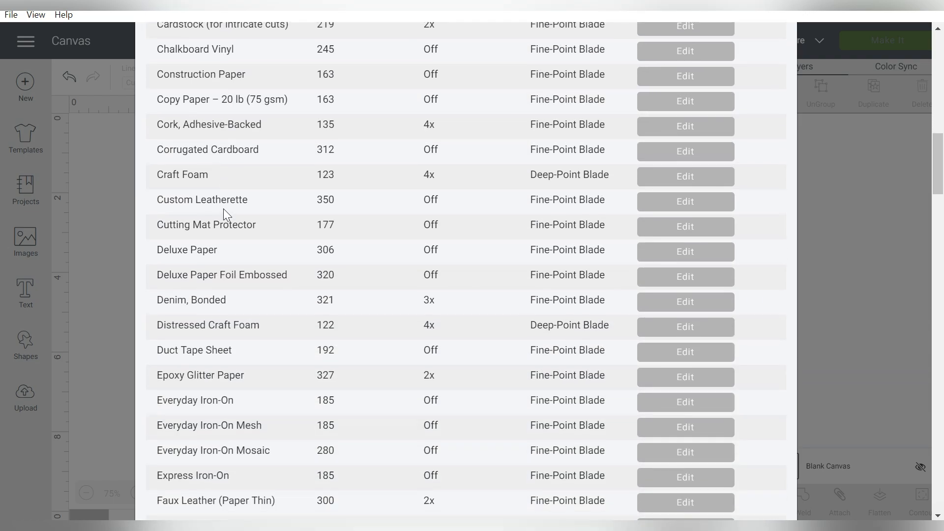
{"action": "scroll", "coordinate": [223, 209], "scroll_direction": "down", "scroll_amount": 18}
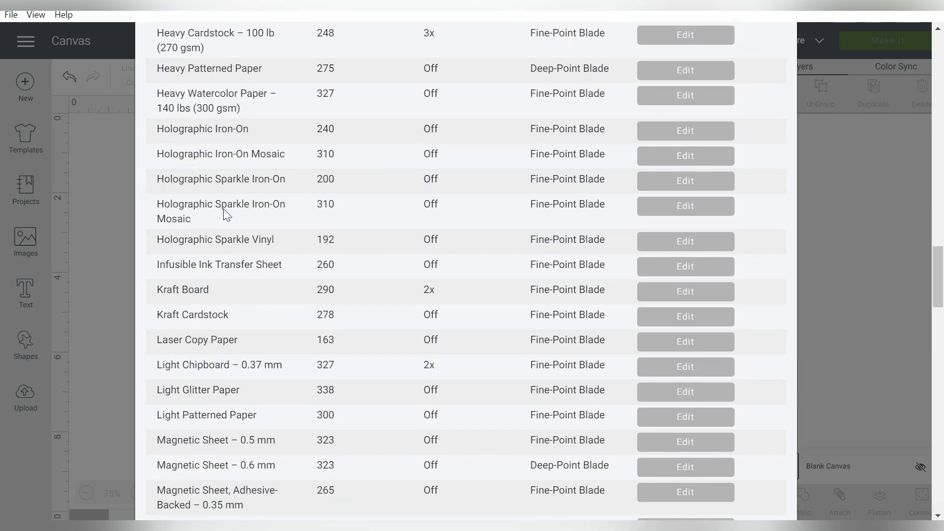
{"action": "scroll", "coordinate": [223, 209], "scroll_direction": "down", "scroll_amount": 5}
{"action": "scroll", "coordinate": [225, 209], "scroll_direction": "down", "scroll_amount": 5}
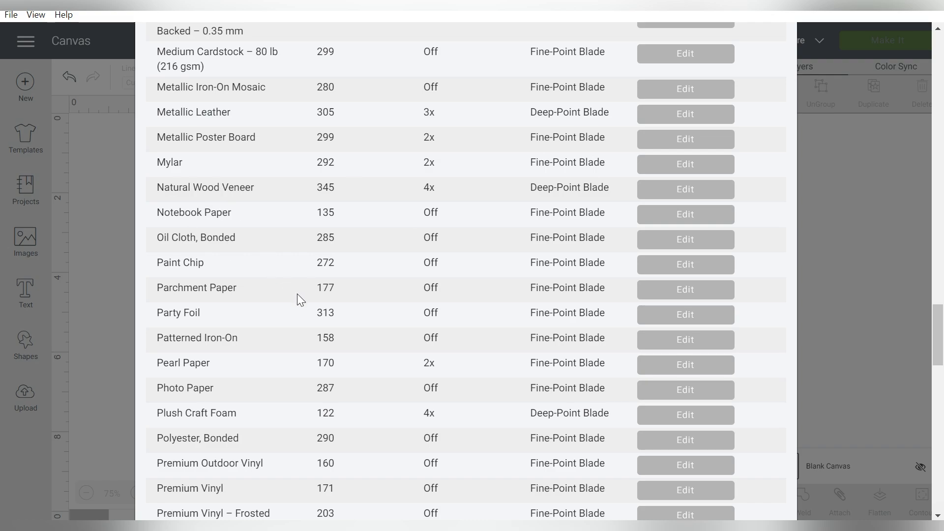
{"action": "scroll", "coordinate": [297, 294], "scroll_direction": "up", "scroll_amount": 20}
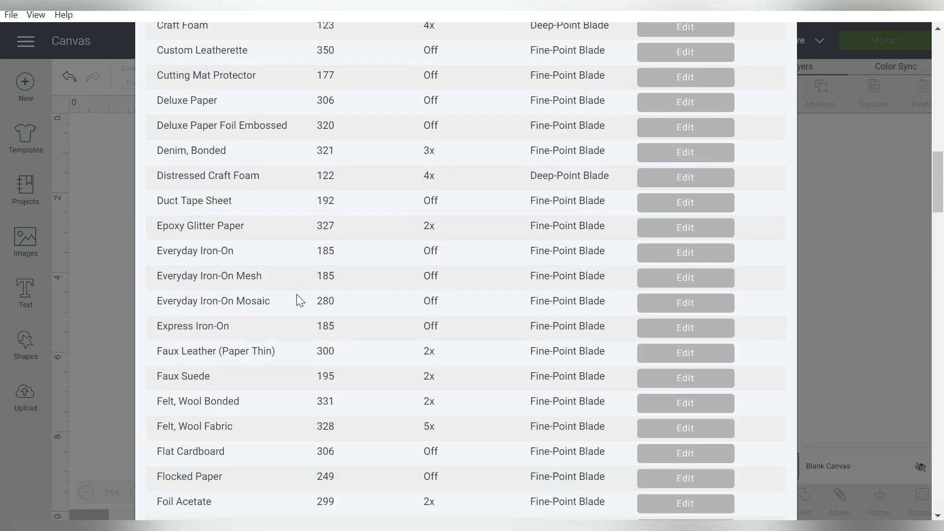
{"action": "scroll", "coordinate": [296, 295], "scroll_direction": "up", "scroll_amount": 8}
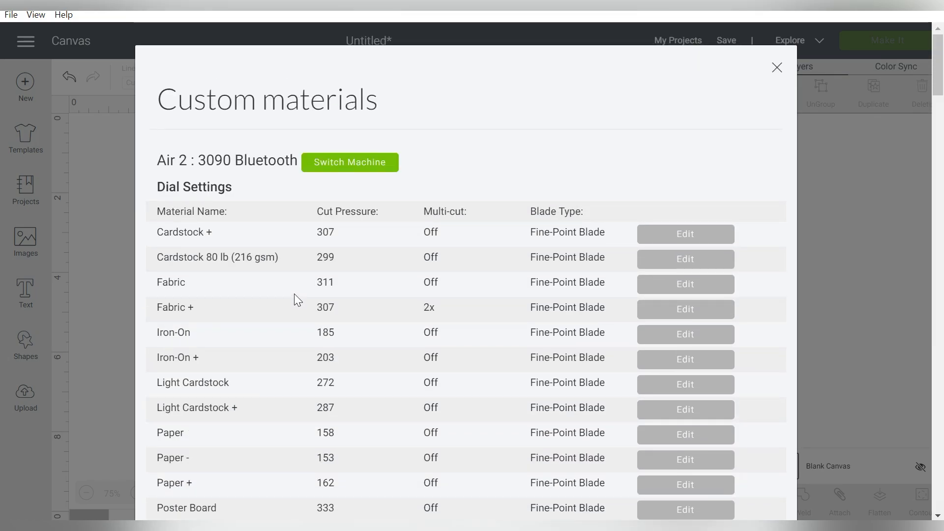
- View the editable cut pressure, multi-cut and blade options of Poster Board, and close them without changes
{"action": "scroll", "coordinate": [448, 325], "scroll_direction": "down", "scroll_amount": 1}
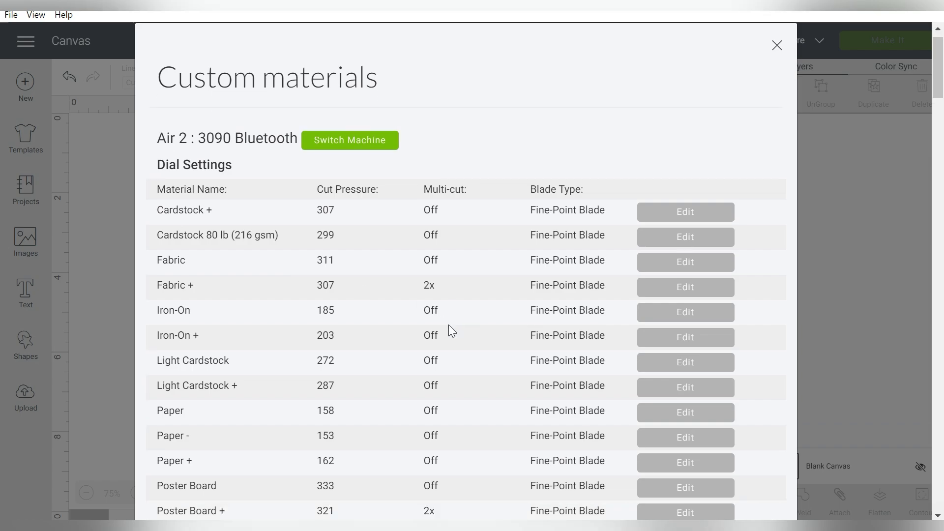
{"action": "scroll", "coordinate": [449, 324], "scroll_direction": "down", "scroll_amount": 9}
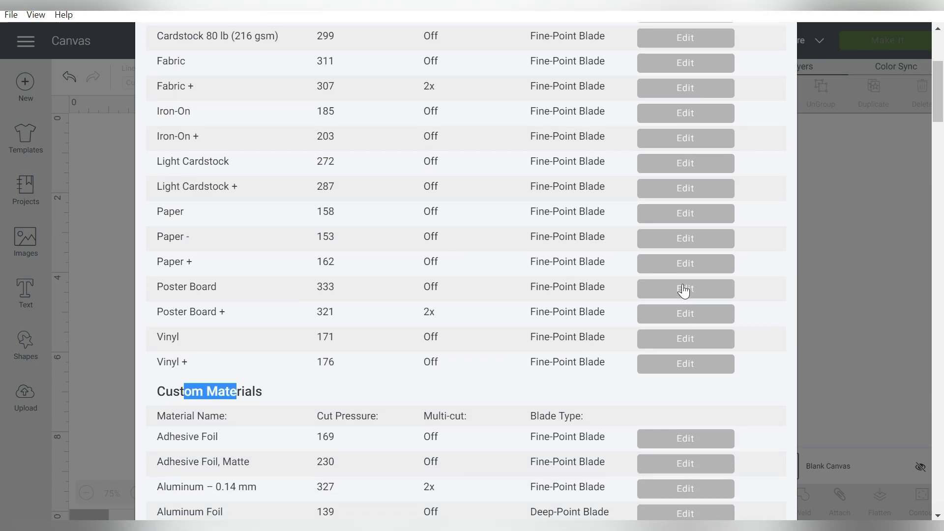
{"action": "left_click", "coordinate": [684, 289]}
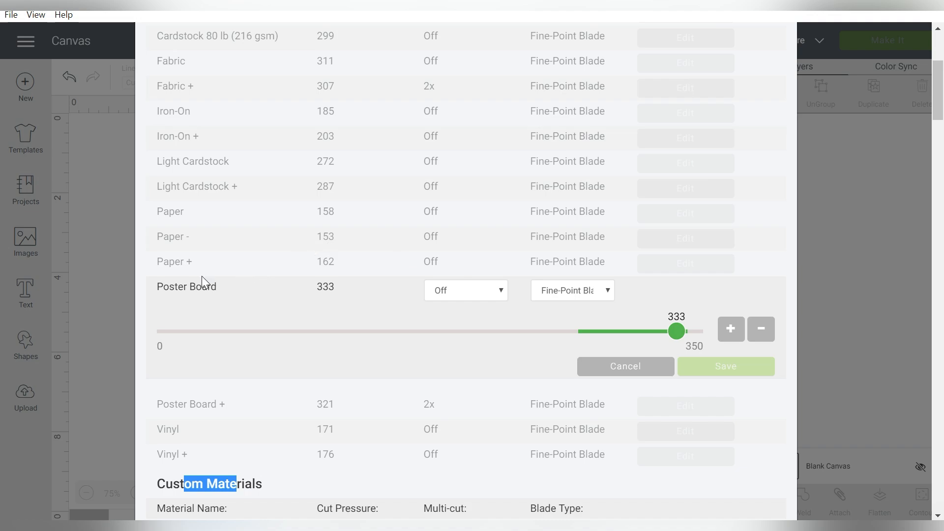
{"action": "left_click", "coordinate": [624, 366]}
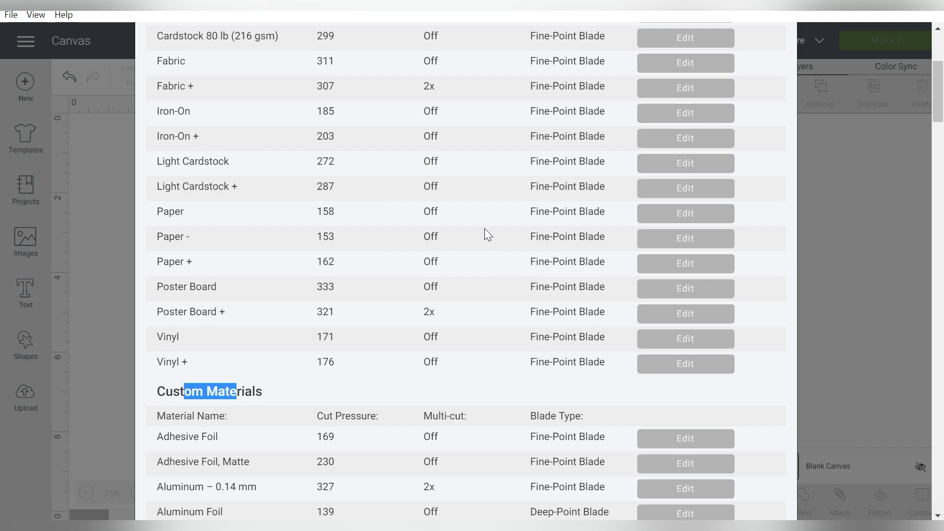
{"action": "left_click", "coordinate": [239, 374]}
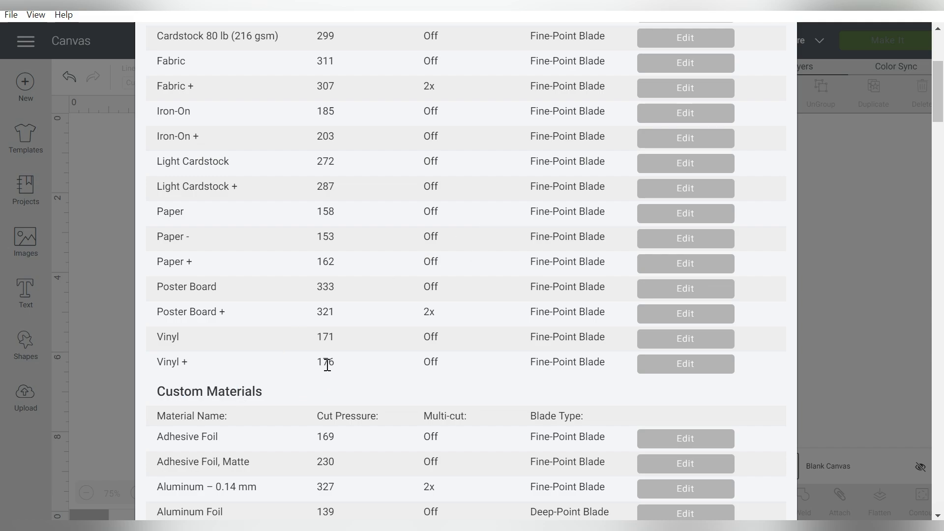
- Add a new custom material named "Custom Leatherette" at the end of the material list and save it
{"action": "scroll", "coordinate": [328, 365], "scroll_direction": "down", "scroll_amount": 7}
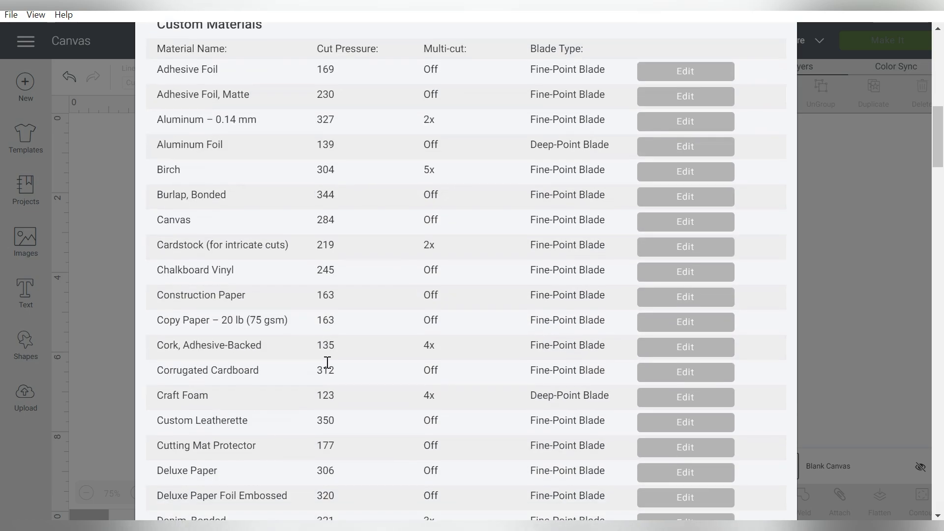
{"action": "scroll", "coordinate": [328, 362], "scroll_direction": "down", "scroll_amount": 20}
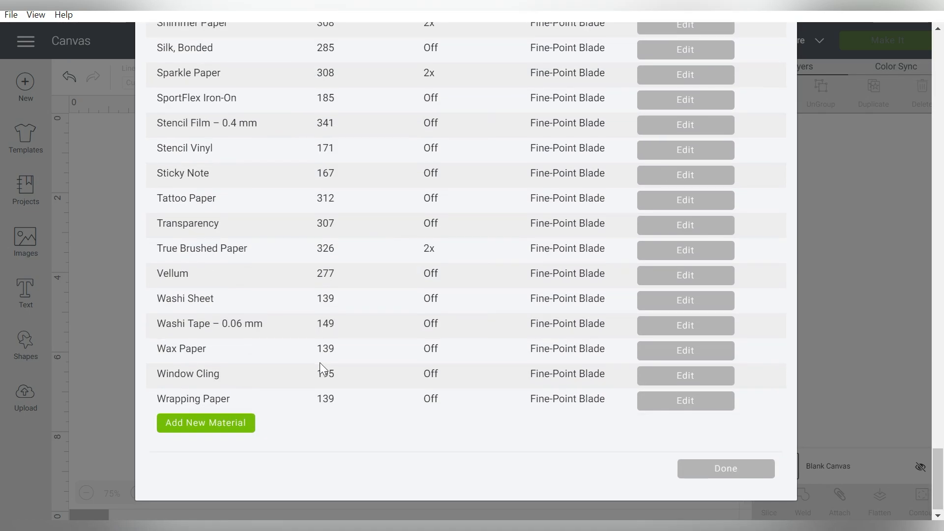
{"action": "left_click", "coordinate": [220, 422]}
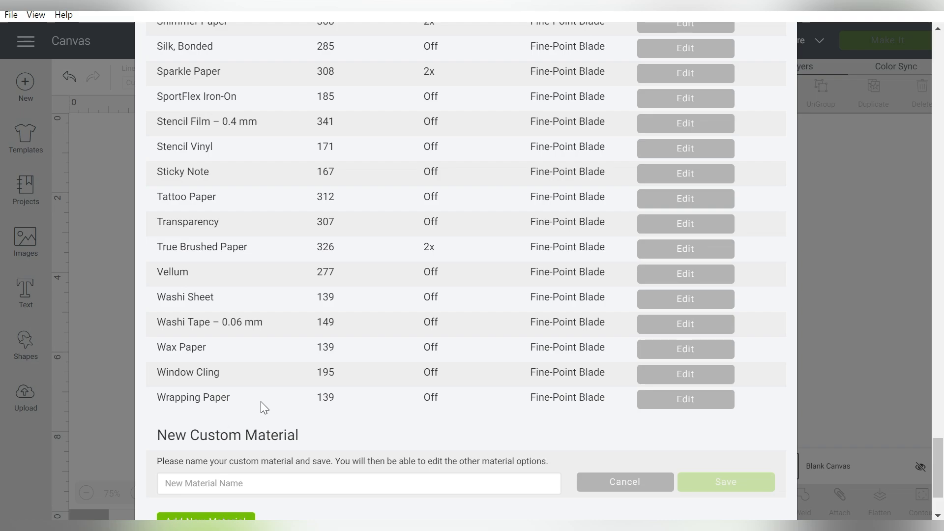
{"action": "scroll", "coordinate": [269, 401], "scroll_direction": "down", "scroll_amount": 2}
{"action": "left_click", "coordinate": [279, 382]}
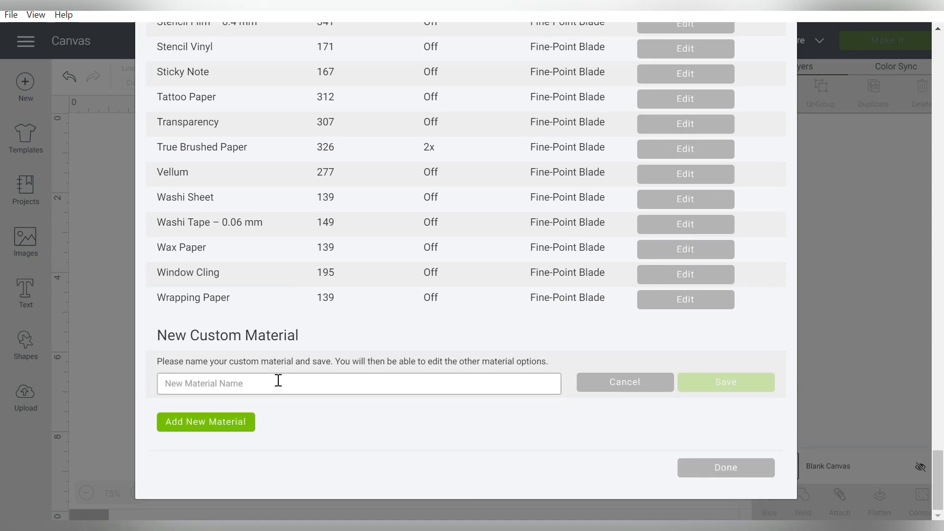
{"action": "type", "text": "C"}
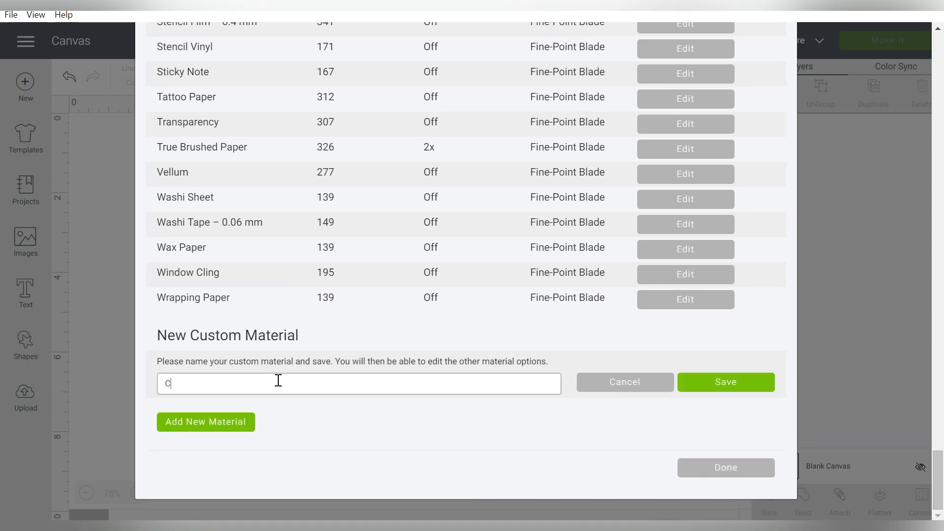
{"action": "type", "text": "ustom"}
{"action": "type", "text": "Leatherette"}
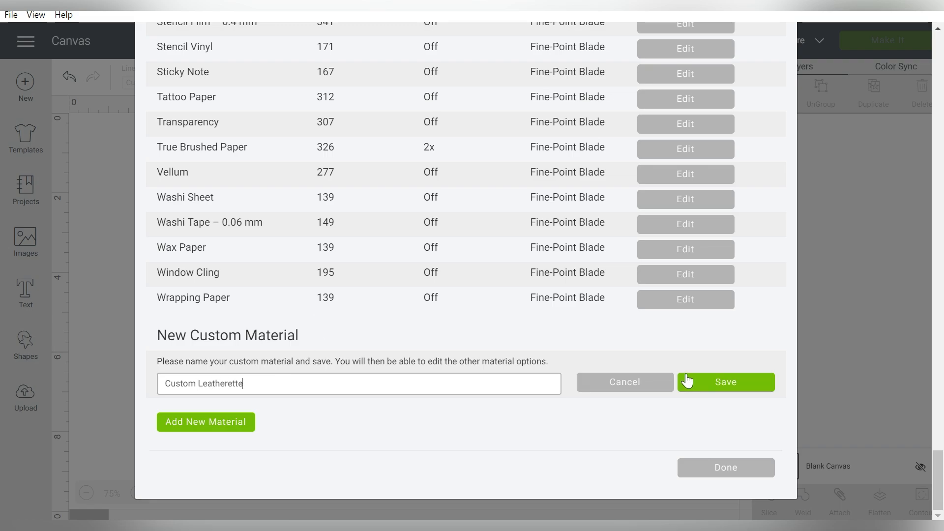
{"action": "left_click", "coordinate": [708, 382]}
- Set the new Custom Leatherette's cut pressure to 350 and save the material
{"action": "scroll", "coordinate": [541, 218], "scroll_direction": "up", "scroll_amount": 1}
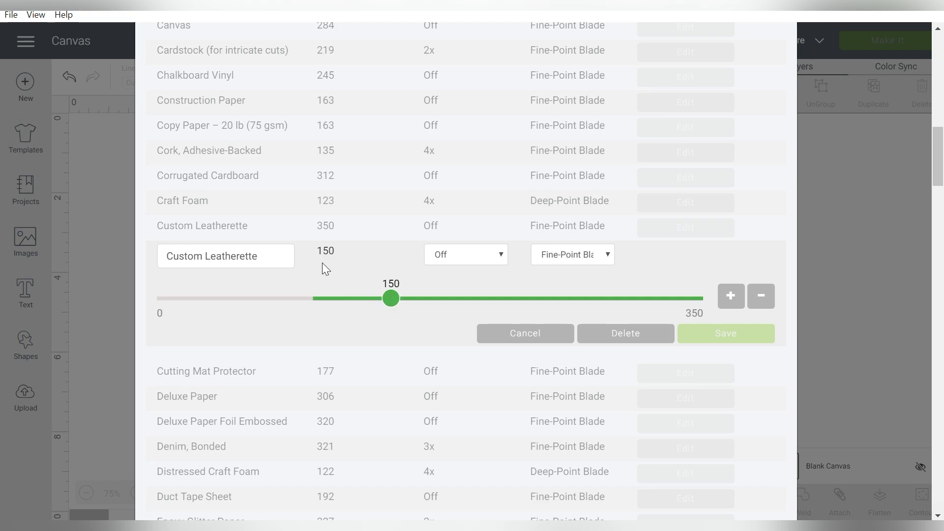
{"action": "left_click_drag", "start_coordinate": [413, 305], "coordinate": [725, 303]}
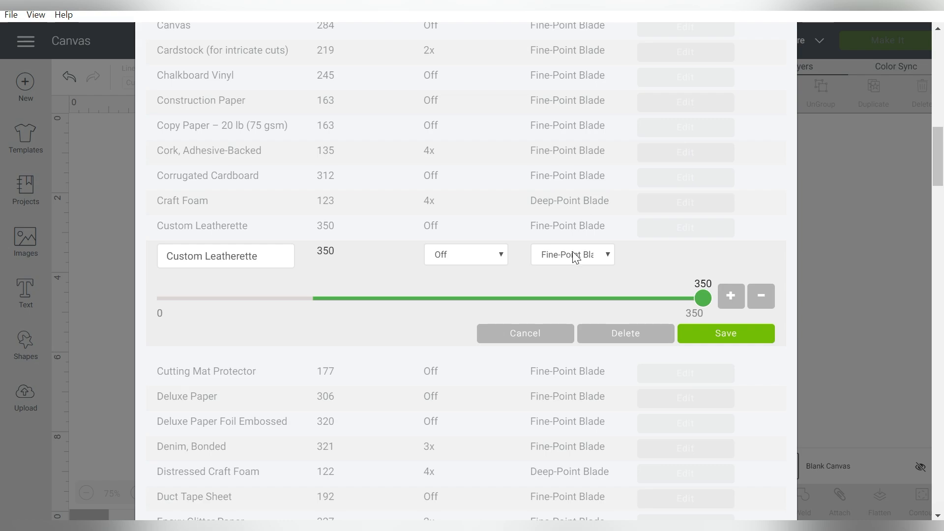
{"action": "left_click", "coordinate": [711, 335]}
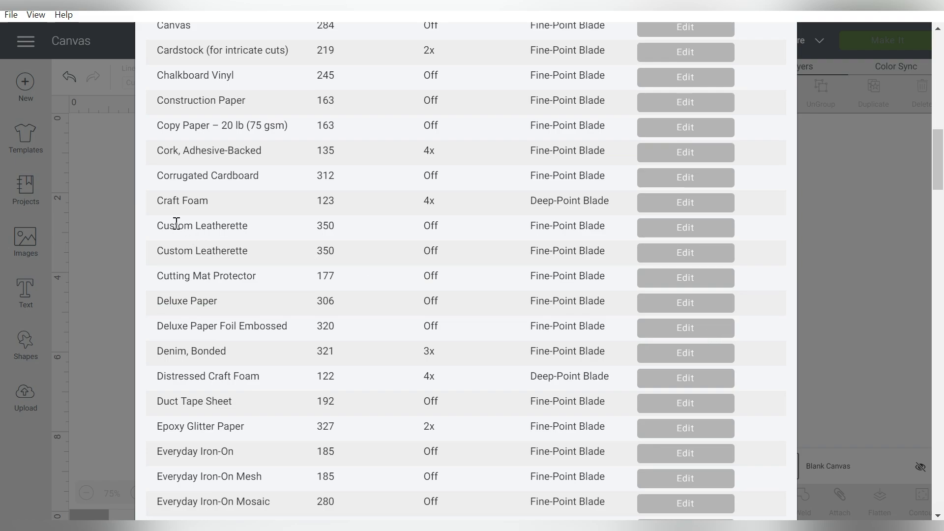
- Delete the second, duplicate Custom Leatherette entry from the material list and confirm the deletion
{"action": "left_click_drag", "start_coordinate": [168, 225], "coordinate": [604, 243]}
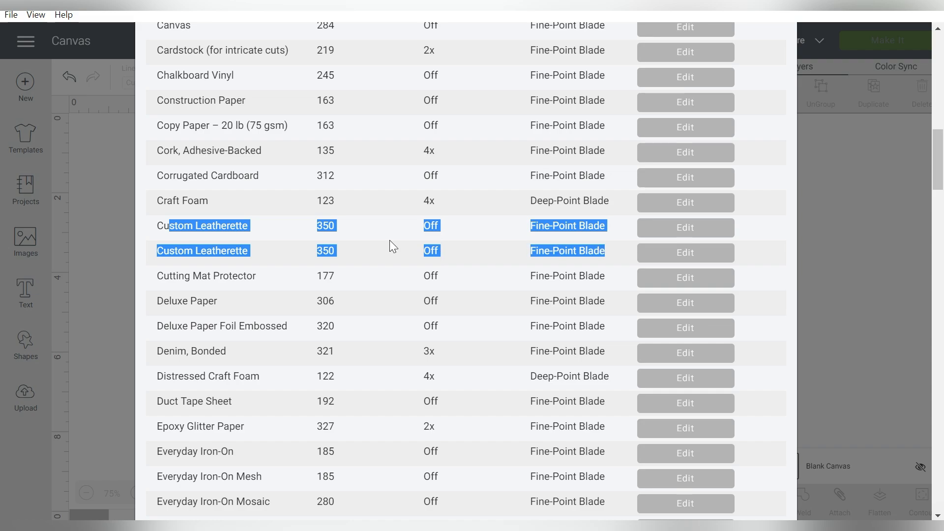
{"action": "left_click", "coordinate": [224, 227]}
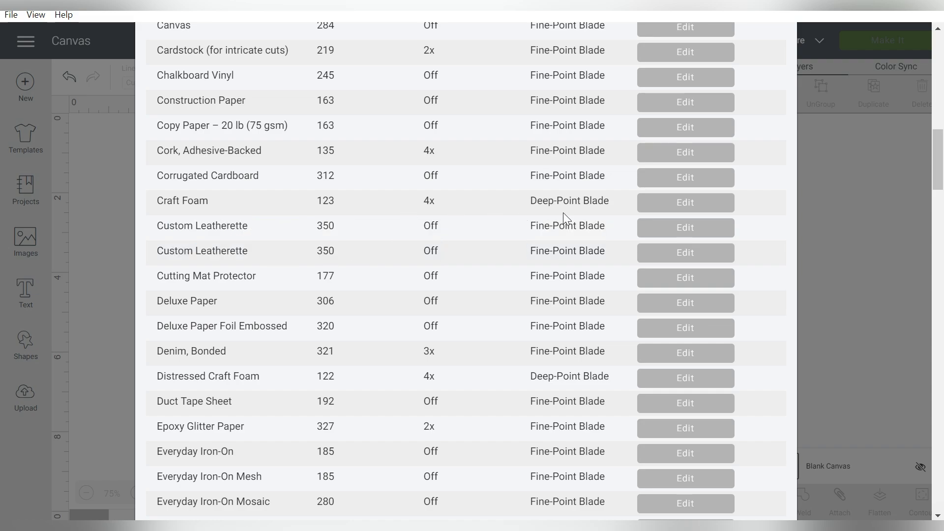
{"action": "left_click", "coordinate": [662, 254]}
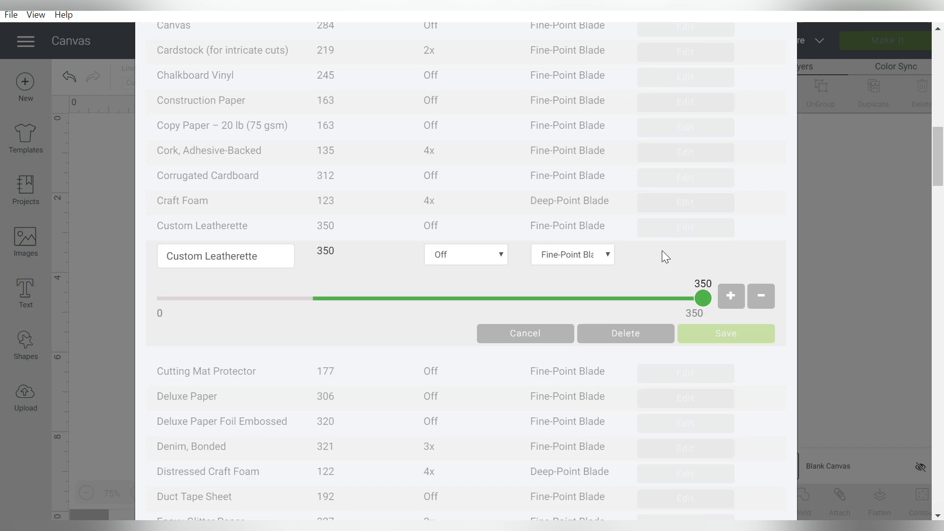
{"action": "left_click", "coordinate": [655, 343]}
{"action": "left_click", "coordinate": [553, 68]}
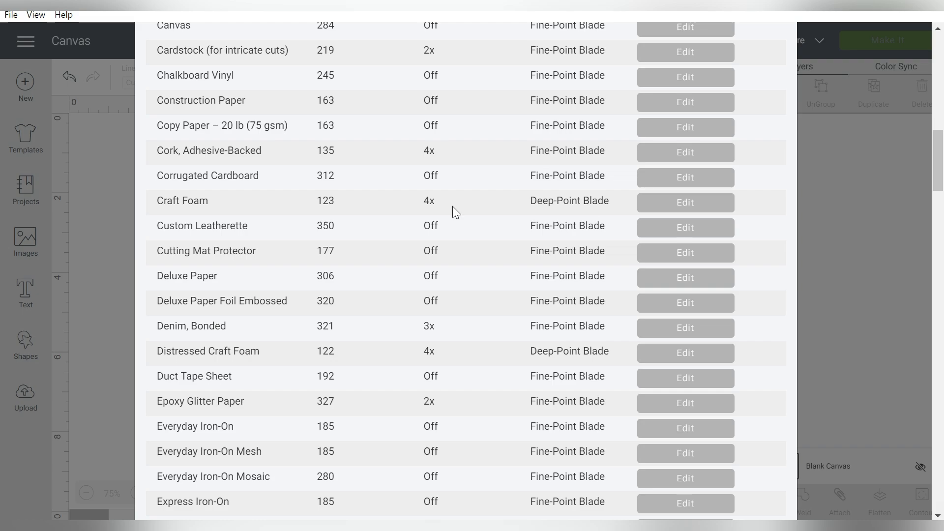
{"action": "left_click_drag", "start_coordinate": [162, 225], "coordinate": [196, 227]}
- Add a new custom material named "Custom Sticker Paper KISS CUT" and save it
{"action": "scroll", "coordinate": [192, 214], "scroll_direction": "down", "scroll_amount": 20}
{"action": "scroll", "coordinate": [192, 224], "scroll_direction": "down", "scroll_amount": 15}
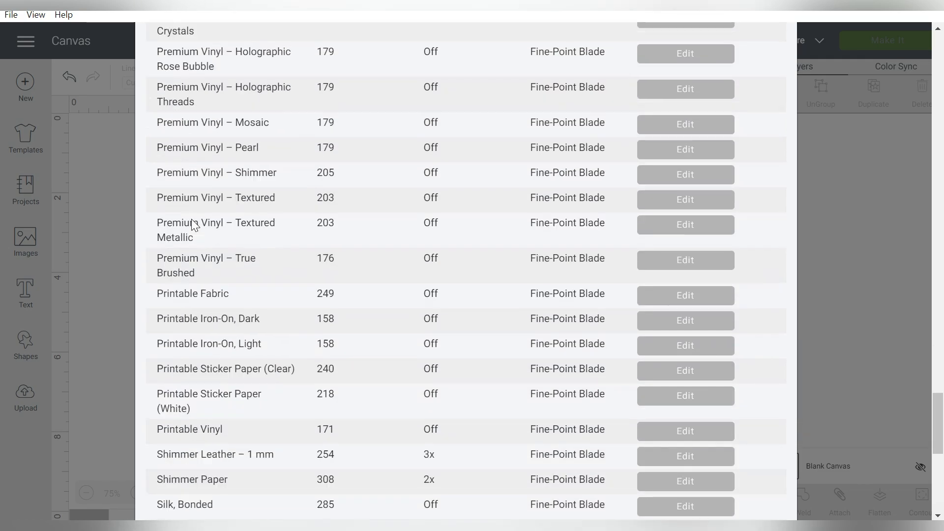
{"action": "left_click", "coordinate": [207, 422]}
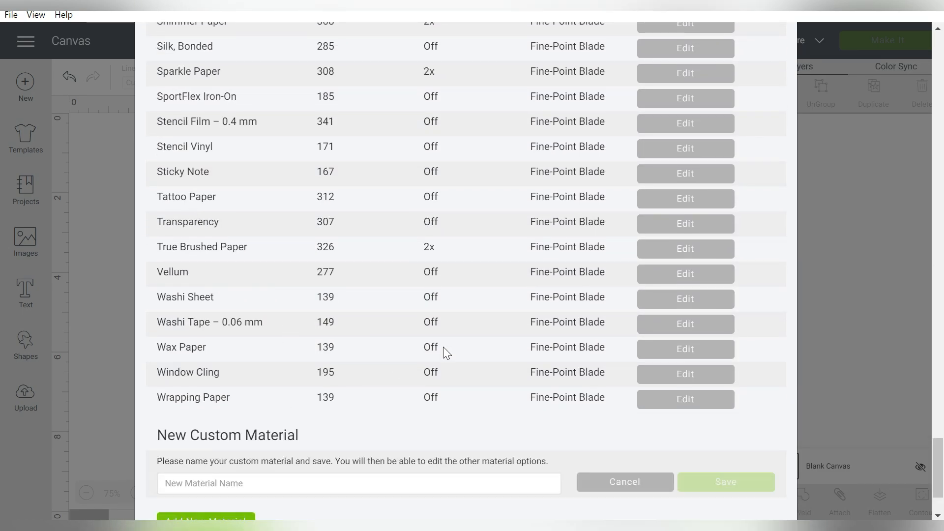
{"action": "left_click", "coordinate": [457, 482]}
{"action": "type", "text": "Custom Sticker Paper"}
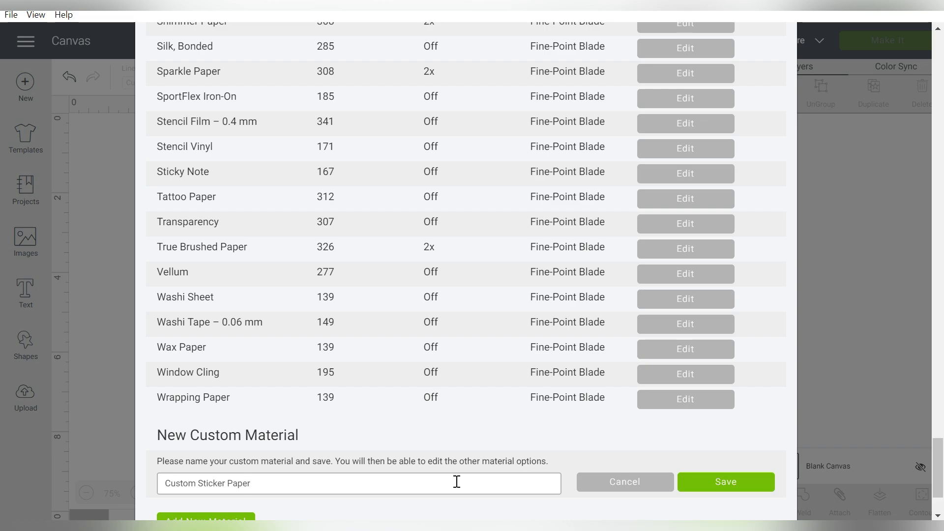
{"action": "type", "text": " KISS CUT"}
{"action": "left_click", "coordinate": [715, 481]}
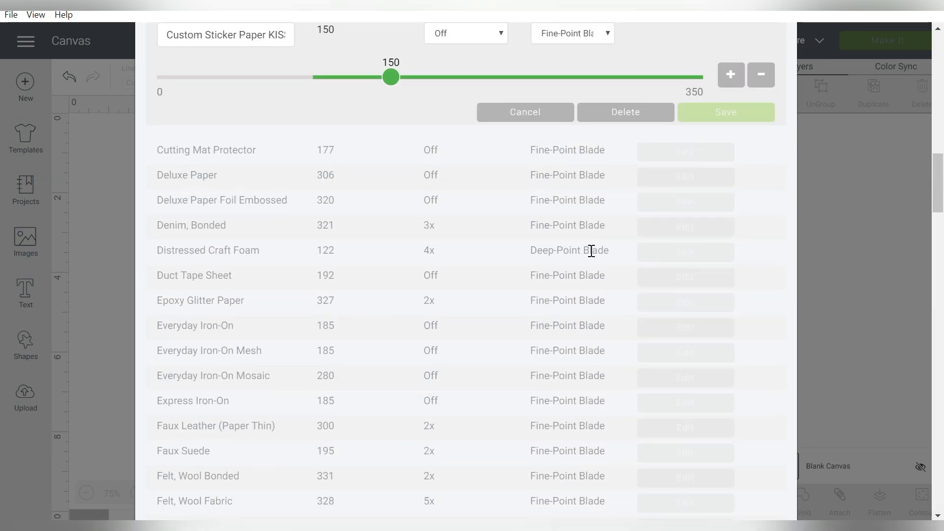
- Highlight the words "KISS CUT" in the new sticker paper material's name
{"action": "left_click", "coordinate": [270, 37]}
{"action": "key", "text": "shift+Right"}
{"action": "key", "text": "shift+End"}
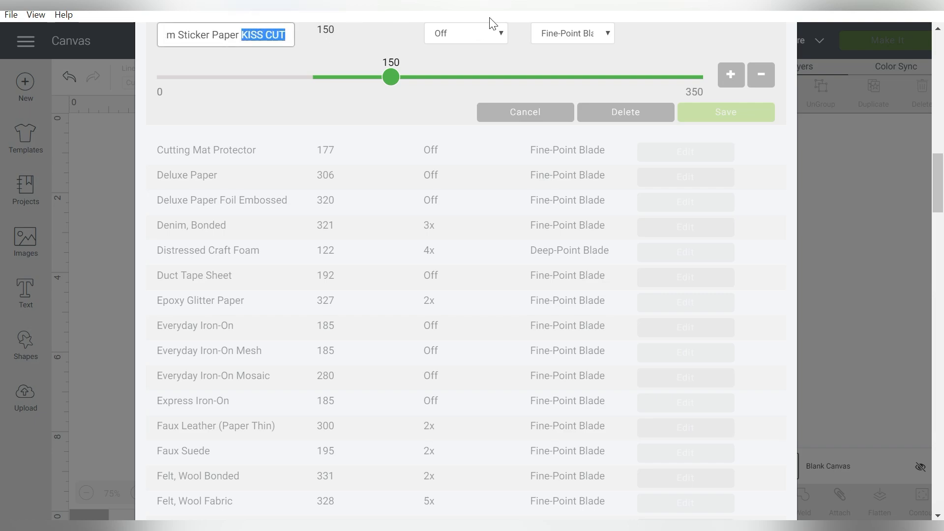
- Rename the new sticker paper material to "Custom KISS CUT Sticker Paper"
{"action": "key", "text": "Right"}
{"action": "key", "text": "BackSpace"}
{"action": "key", "text": "BackSpace"}
{"action": "key", "text": "BackSpace"}
{"action": "key", "text": "BackSpace"}
{"action": "key", "text": "BackSpace"}
{"action": "key", "text": "BackSpace"}
{"action": "key", "text": "BackSpace"}
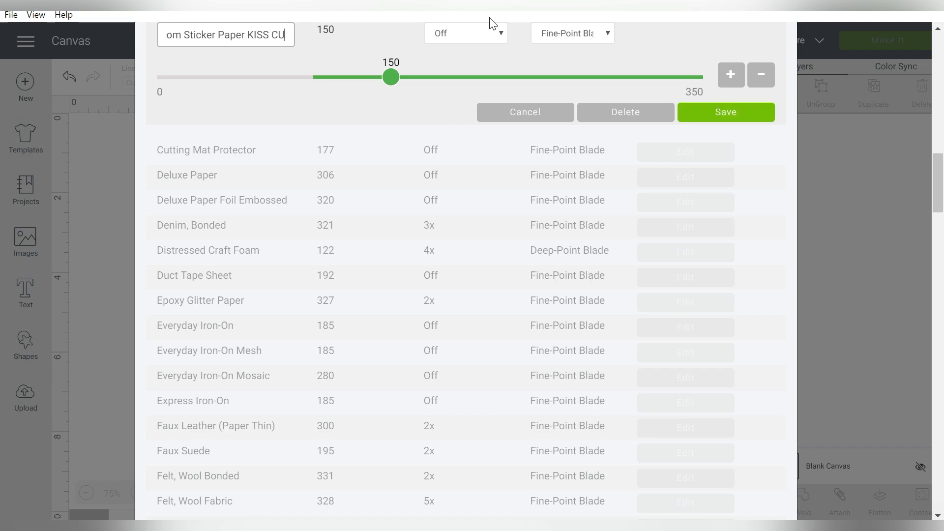
{"action": "key", "text": "BackSpace"}
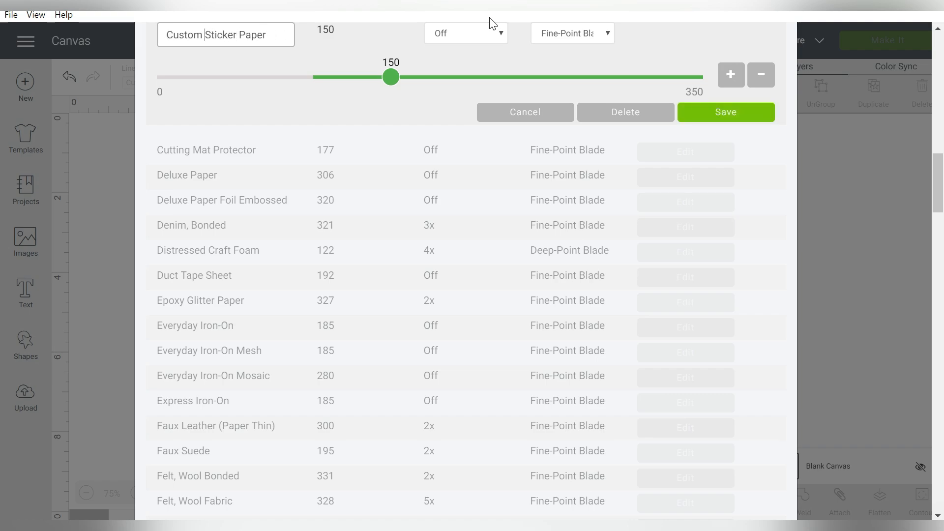
{"action": "type", "text": "KISS CUT"}
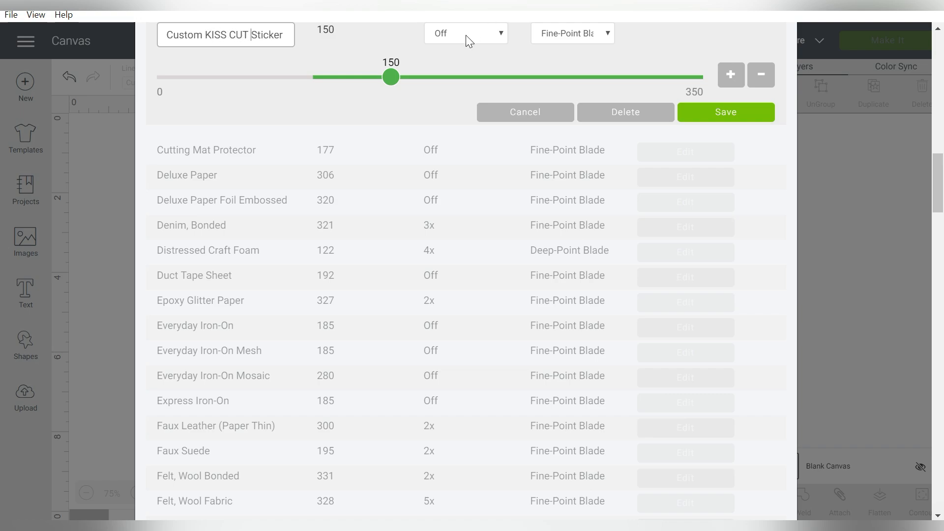
- Set the Custom KISS CUT Sticker Paper's cut pressure to 185 and save the material
{"action": "left_click_drag", "start_coordinate": [392, 79], "coordinate": [446, 80]}
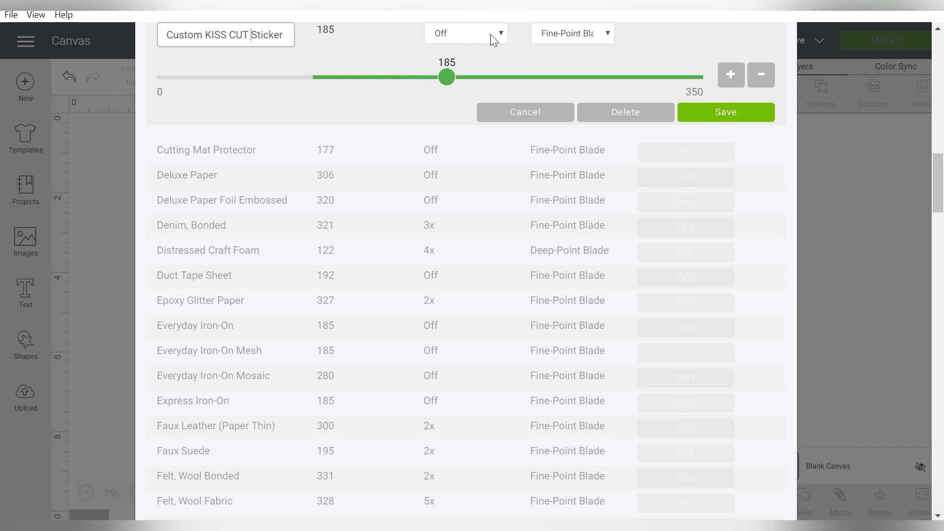
{"action": "scroll", "coordinate": [549, 60], "scroll_direction": "up", "scroll_amount": 2}
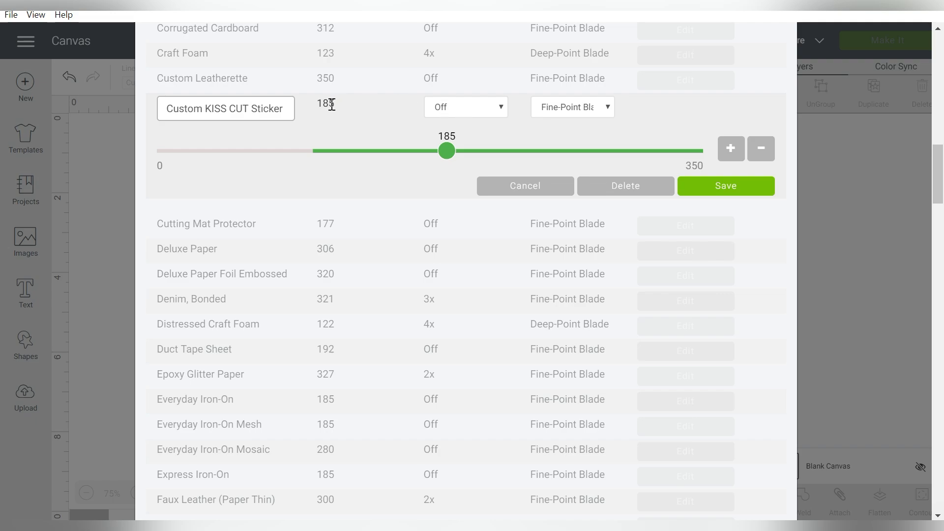
{"action": "left_click", "coordinate": [704, 190]}
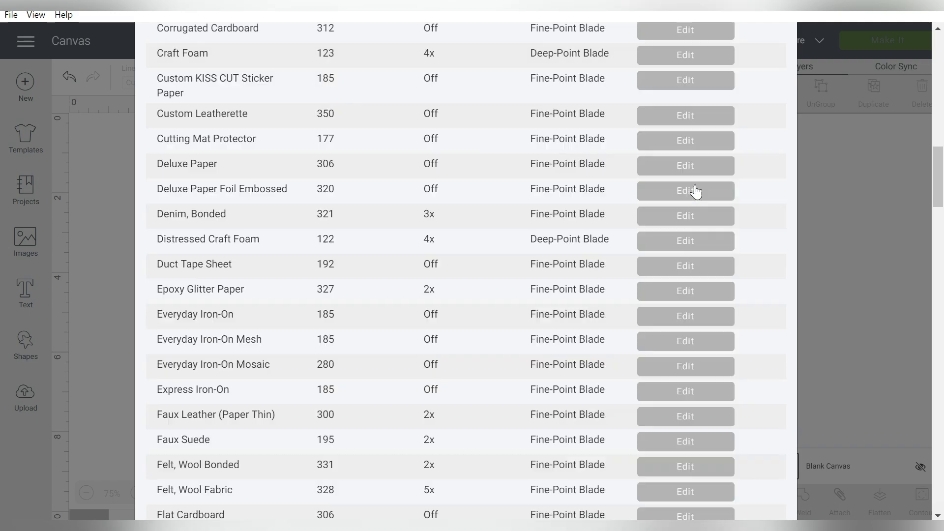
- Add a new custom material named "Custom FULL CUT Sticker Paper" and save it
{"action": "scroll", "coordinate": [438, 257], "scroll_direction": "down", "scroll_amount": 20}
{"action": "scroll", "coordinate": [422, 263], "scroll_direction": "down", "scroll_amount": 15}
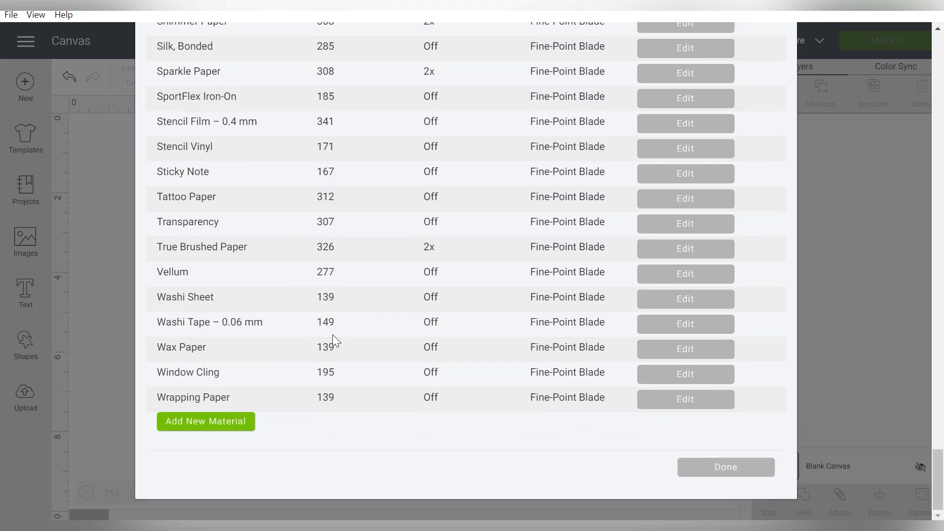
{"action": "left_click", "coordinate": [205, 431]}
{"action": "left_click", "coordinate": [429, 483]}
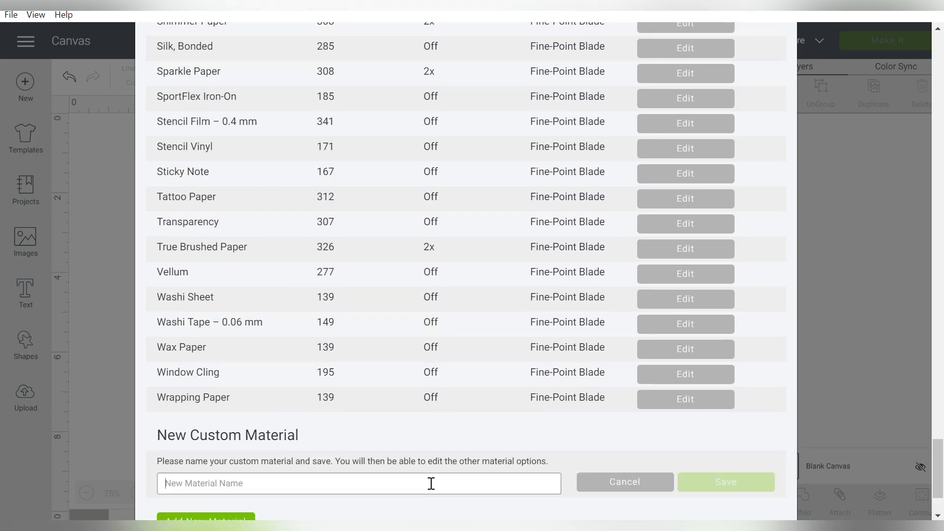
{"action": "type", "text": "Custom FULL CUT Sticker Paper"}
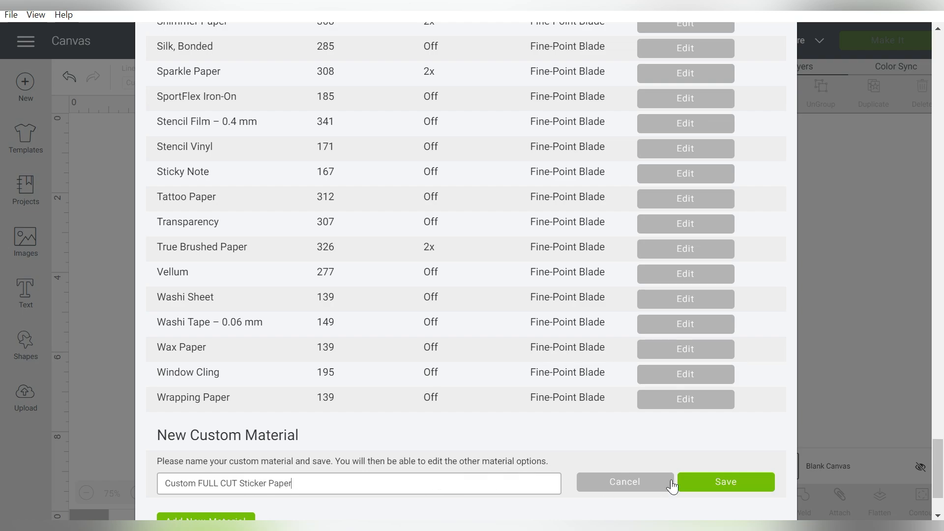
{"action": "left_click", "coordinate": [693, 479]}
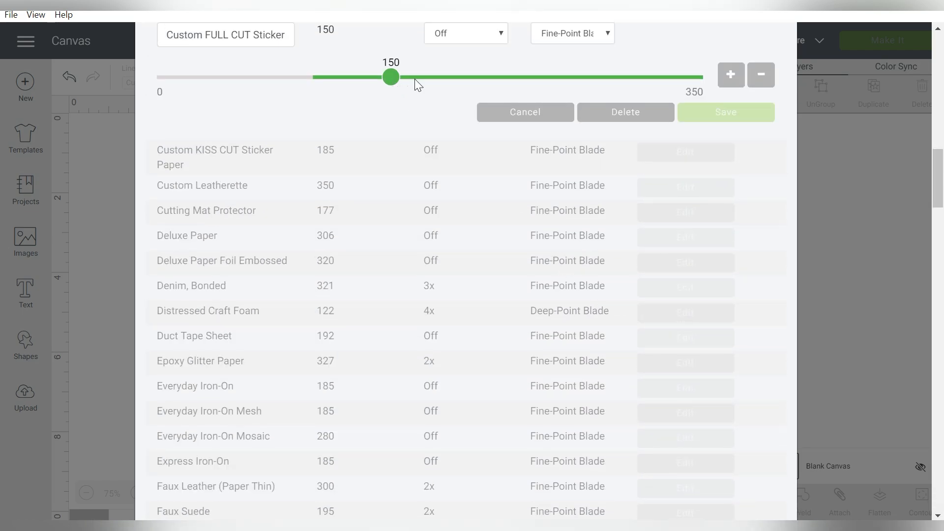
- Set the Custom FULL CUT Sticker Paper's cut pressure to 275, save it and close the custom materials window
{"action": "left_click_drag", "start_coordinate": [414, 79], "coordinate": [586, 78]}
{"action": "left_click", "coordinate": [729, 113]}
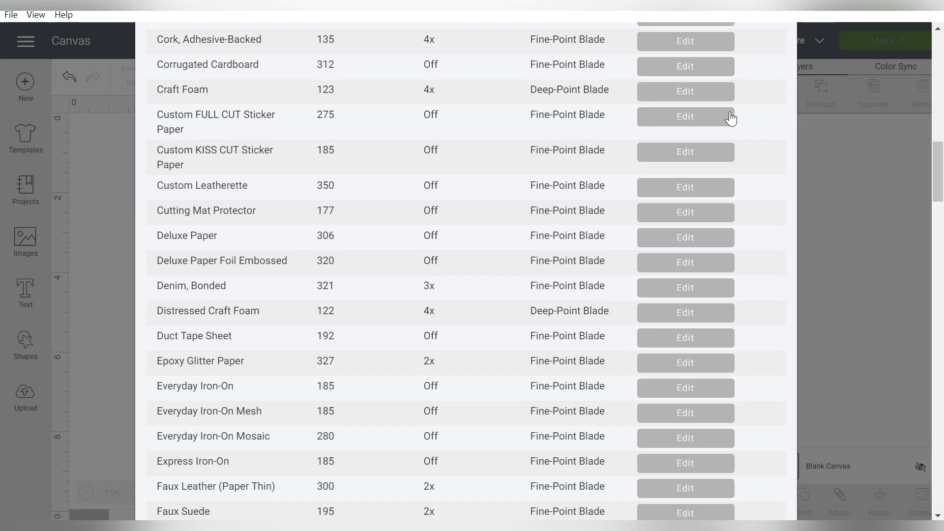
{"action": "scroll", "coordinate": [765, 151], "scroll_direction": "up", "scroll_amount": 20}
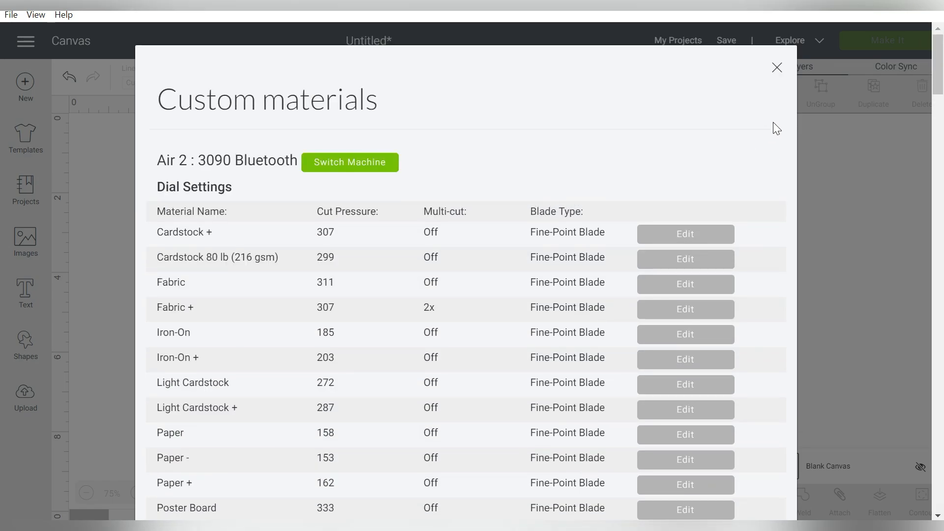
{"action": "left_click", "coordinate": [777, 67]}
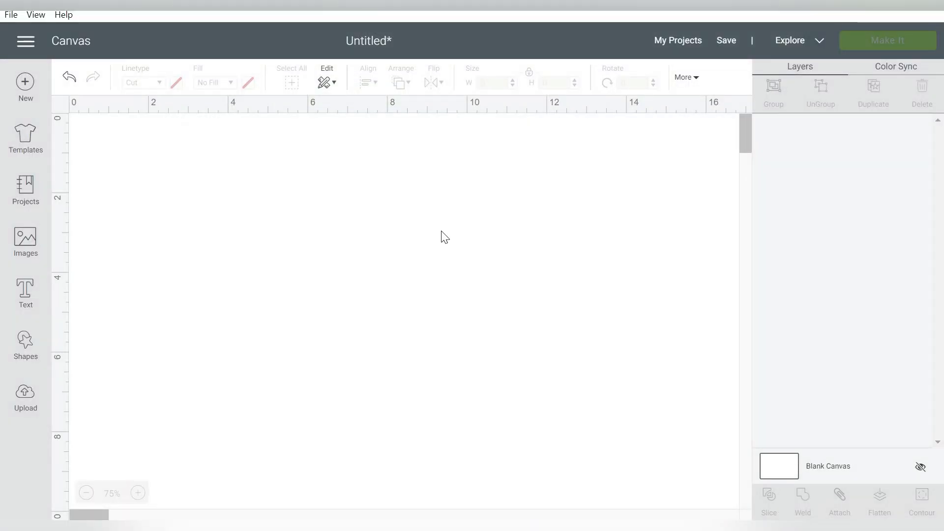
- Insert the recently uploaded teardrop image with the larger heart cutout onto the canvas
{"action": "left_click", "coordinate": [27, 391]}
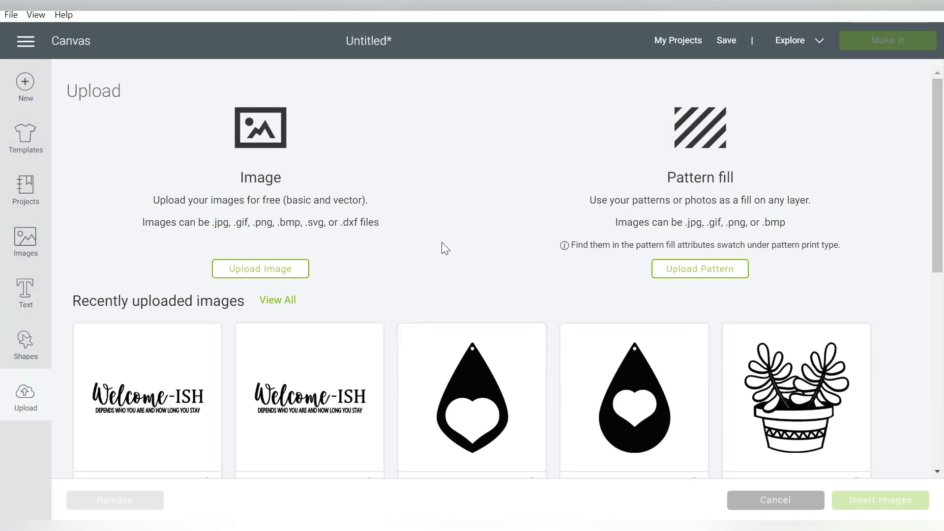
{"action": "left_click", "coordinate": [635, 371]}
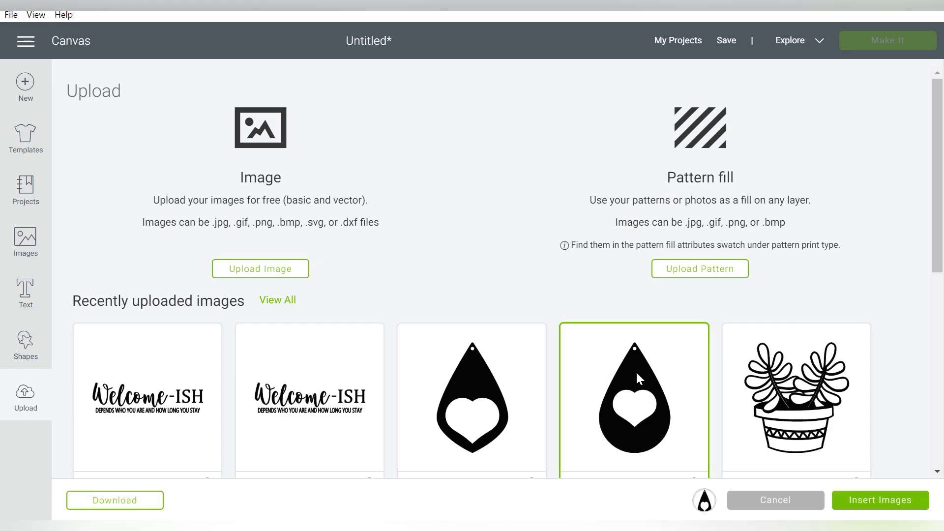
{"action": "left_click", "coordinate": [515, 389]}
{"action": "left_click", "coordinate": [688, 458]}
{"action": "left_click", "coordinate": [866, 499]}
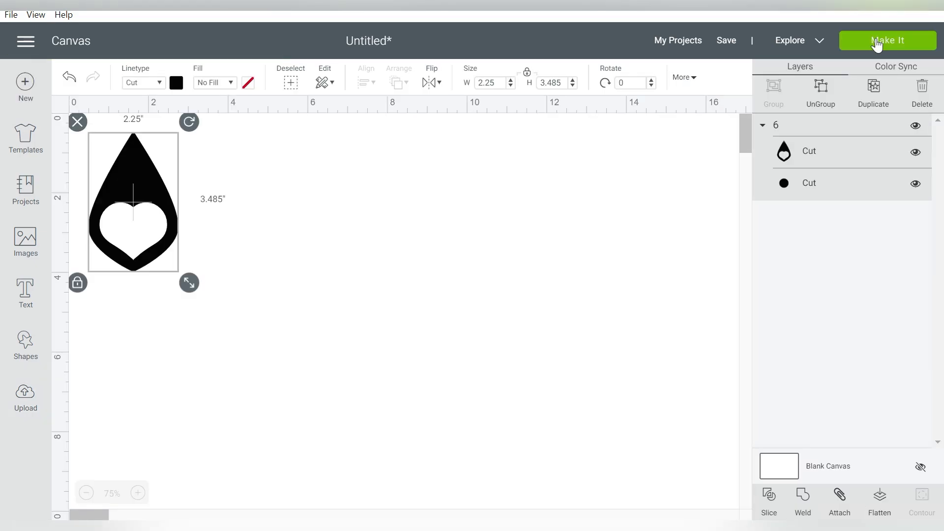
- Send the teardrop project to be made and connect the Air 2 Bluetooth machine
{"action": "left_click", "coordinate": [876, 40]}
{"action": "left_click", "coordinate": [878, 501]}
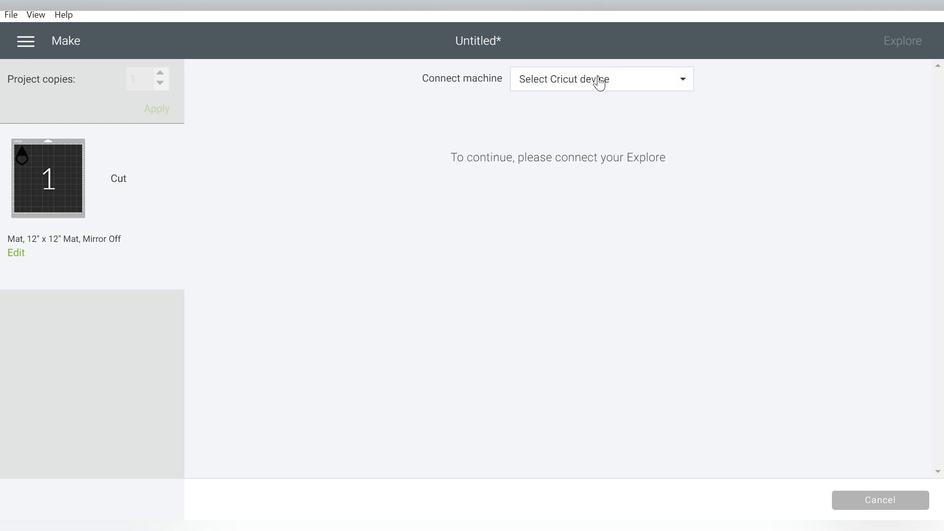
{"action": "left_click", "coordinate": [599, 84]}
{"action": "left_click", "coordinate": [583, 125]}
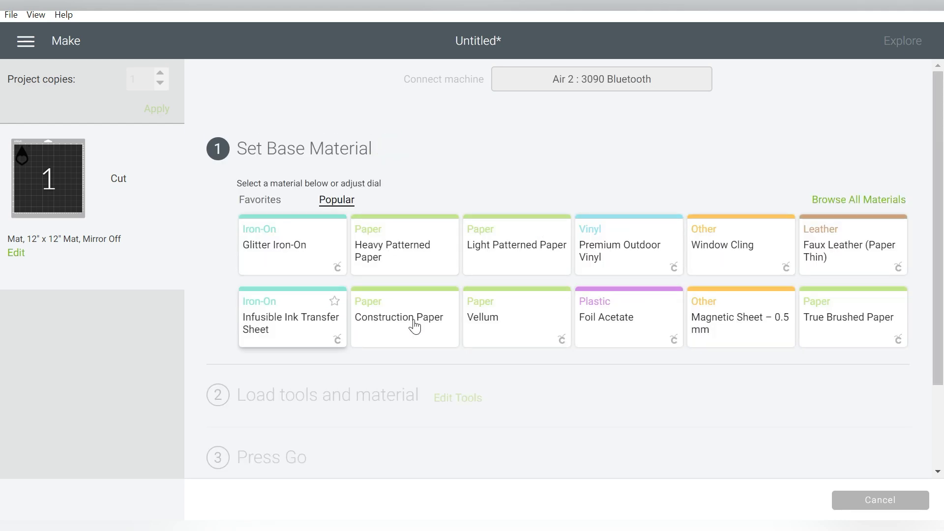
- Browse all base materials and search for "custom"
{"action": "left_click", "coordinate": [846, 205]}
{"action": "left_click", "coordinate": [700, 117]}
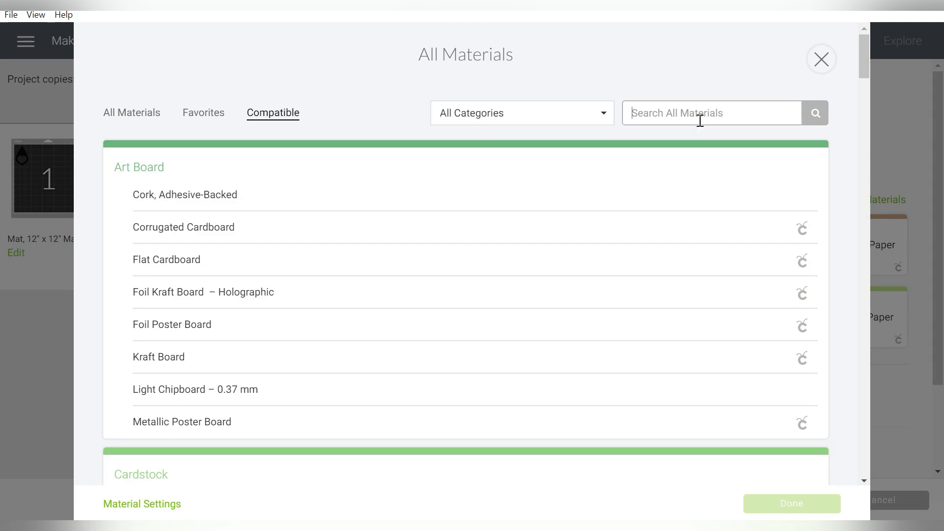
{"action": "type", "text": "custom"}
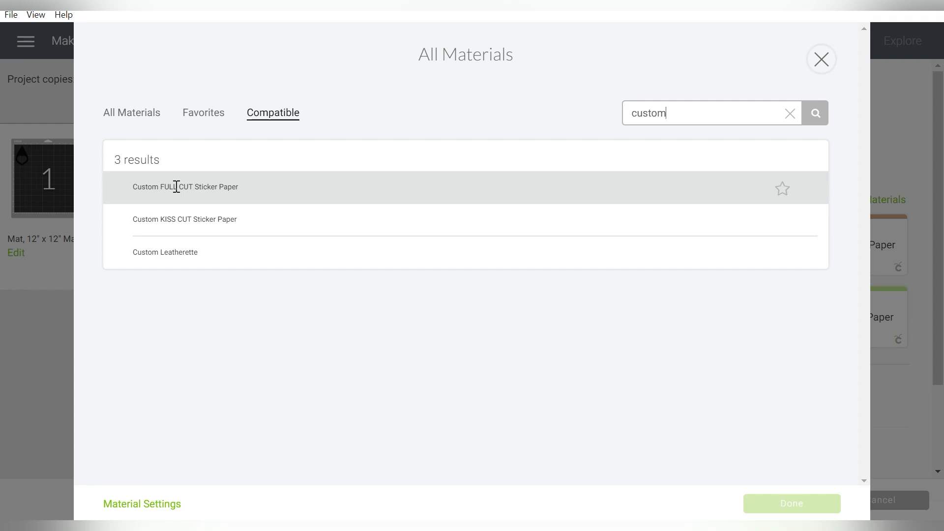
- Search the materials for "sticker" and mark Custom FULL CUT and Custom KISS CUT Sticker Paper as favorites
{"action": "left_click_drag", "start_coordinate": [688, 110], "coordinate": [600, 118]}
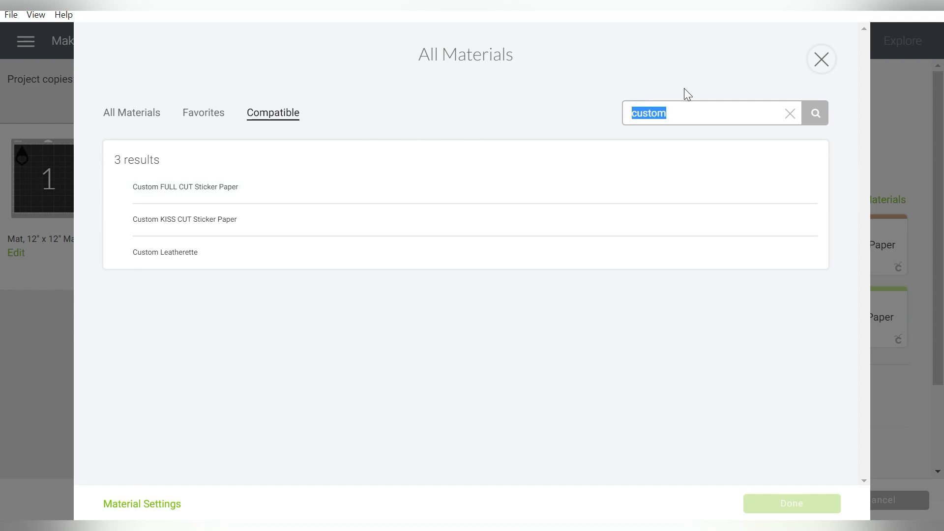
{"action": "type", "text": "sticker"}
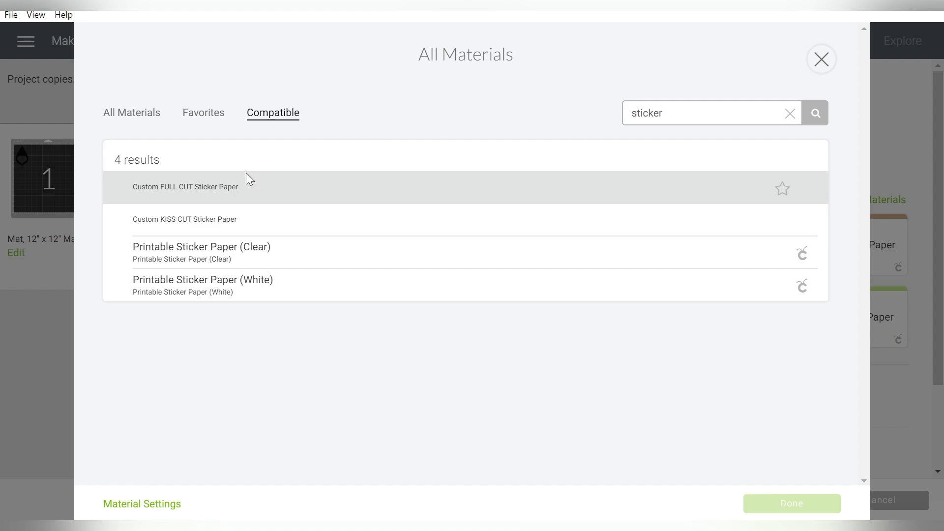
{"action": "left_click", "coordinate": [185, 116]}
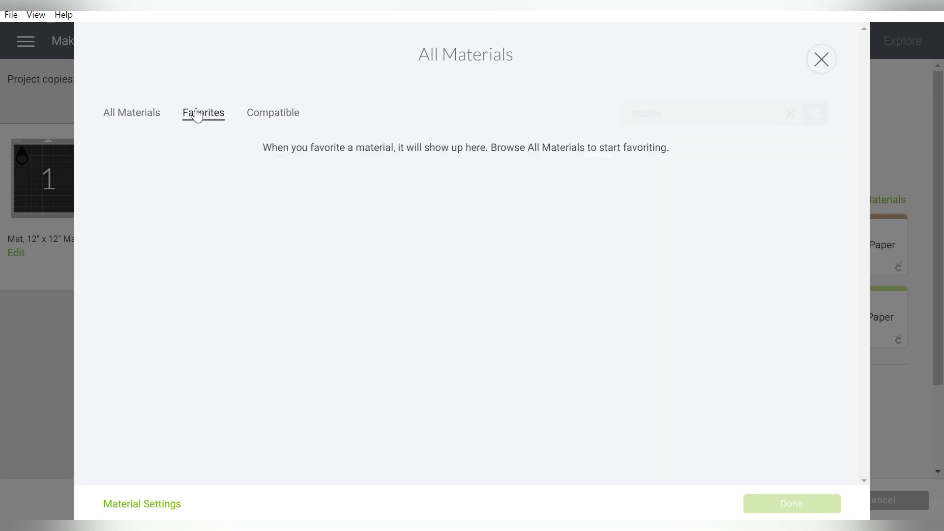
{"action": "left_click", "coordinate": [114, 120]}
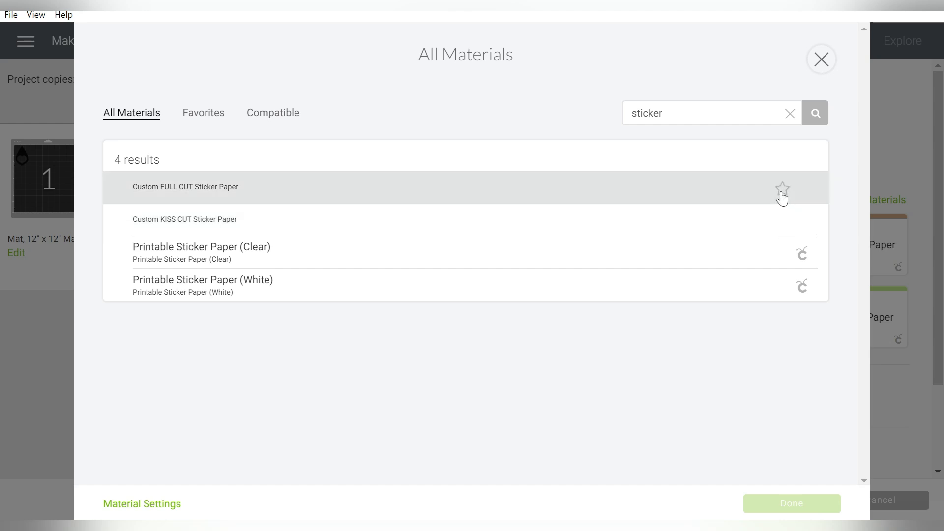
{"action": "left_click", "coordinate": [782, 188]}
{"action": "left_click", "coordinate": [782, 221]}
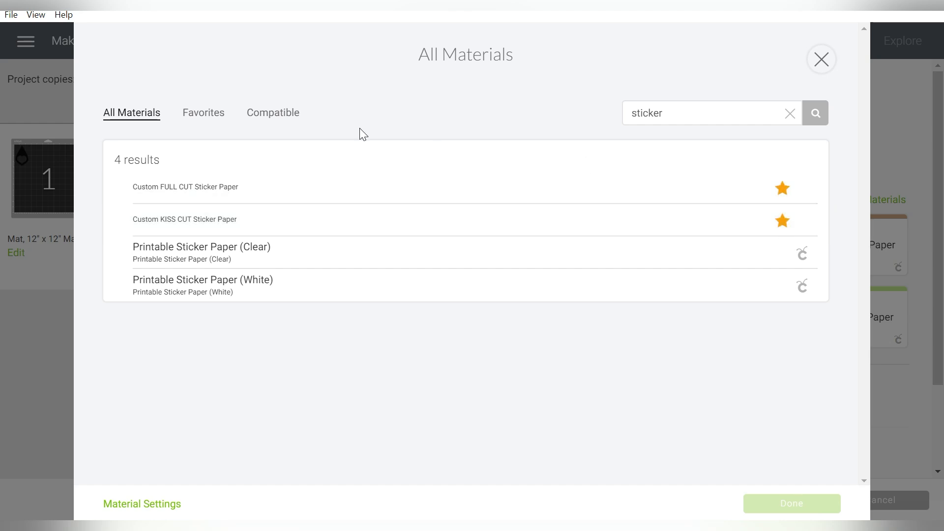
- Close the material browser and set the base material to the favorite Custom FULL CUT Sticker Paper
{"action": "left_click", "coordinate": [822, 59]}
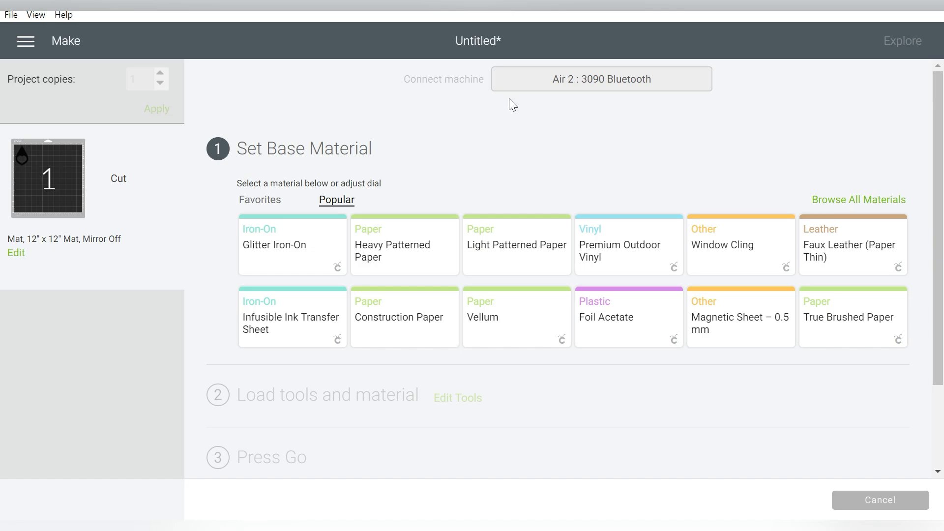
{"action": "left_click", "coordinate": [267, 203]}
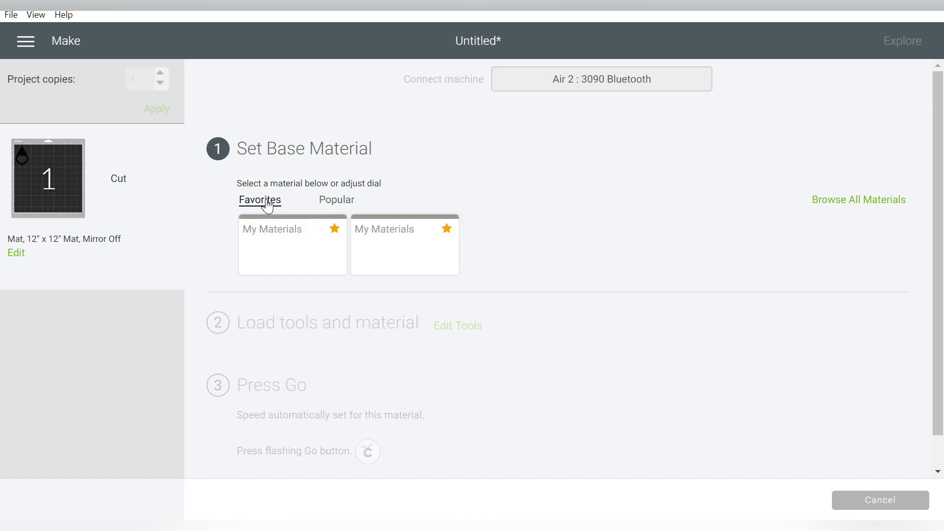
{"action": "left_click", "coordinate": [267, 250]}
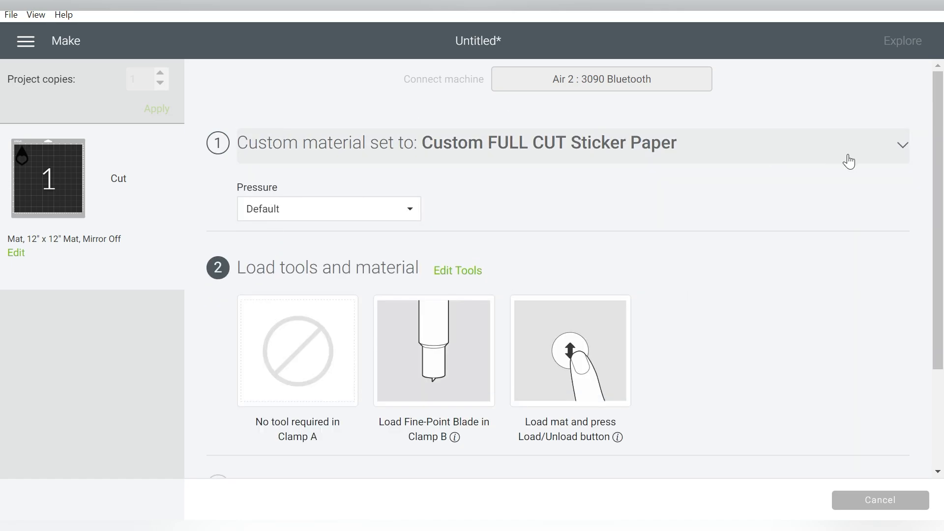
- Change the base material to the favorite Custom KISS CUT Sticker Paper
{"action": "left_click", "coordinate": [878, 154]}
{"action": "left_click", "coordinate": [395, 239]}
{"action": "left_click", "coordinate": [473, 158]}
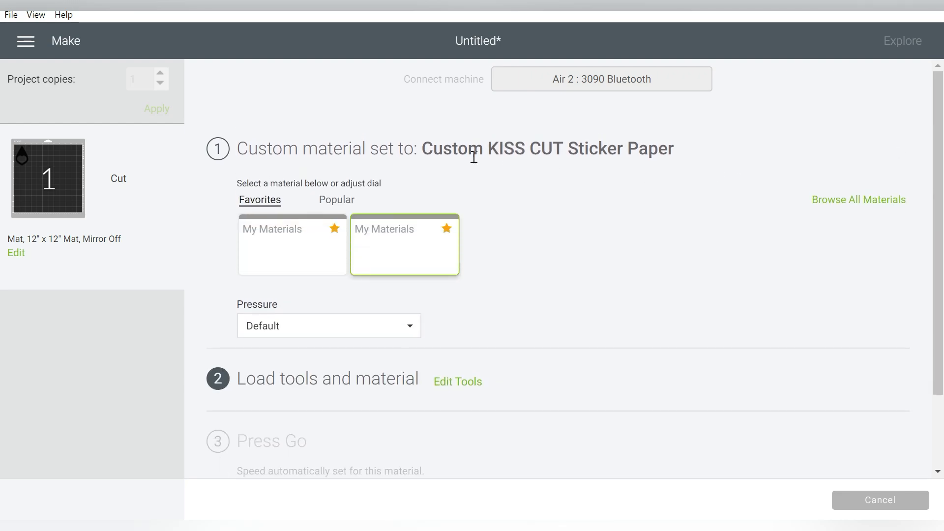
- Compare the popular and favorite base materials and search the compatible materials for "vinyl"
{"action": "left_click", "coordinate": [346, 202]}
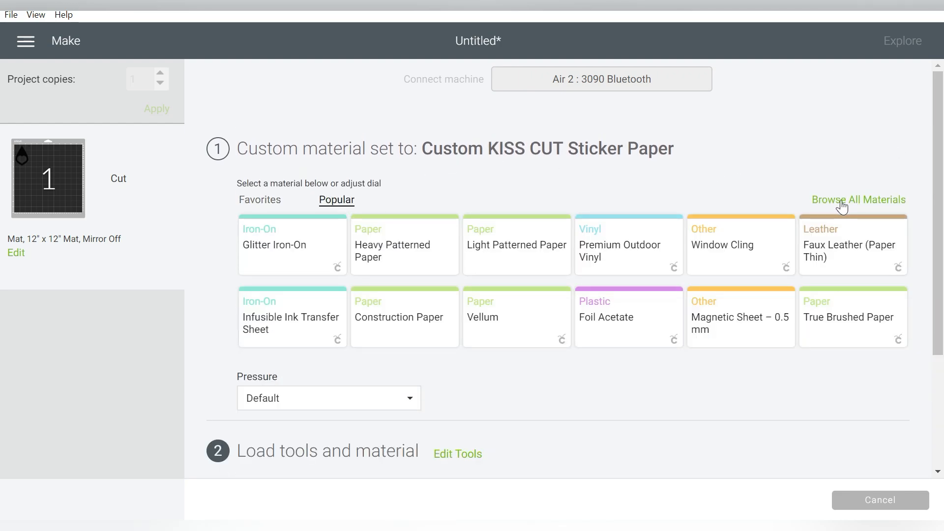
{"action": "left_click", "coordinate": [243, 204]}
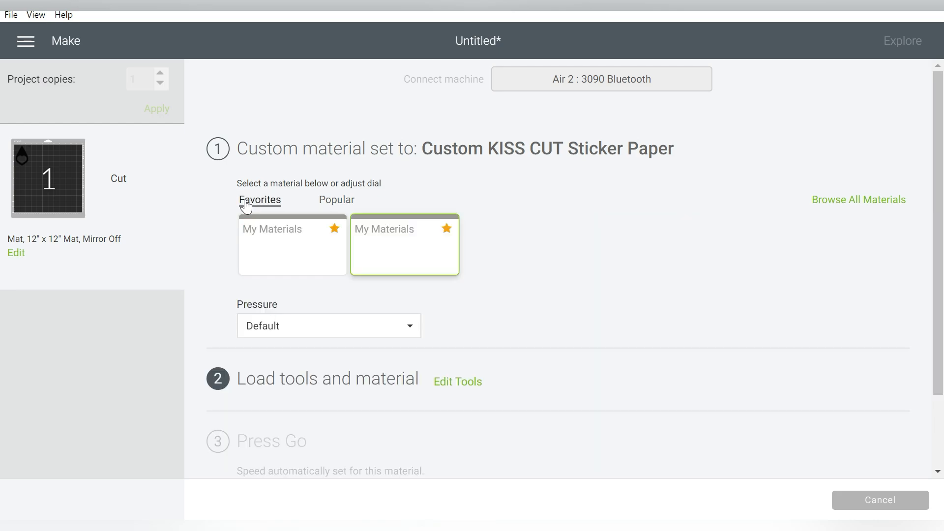
{"action": "left_click", "coordinate": [347, 203]}
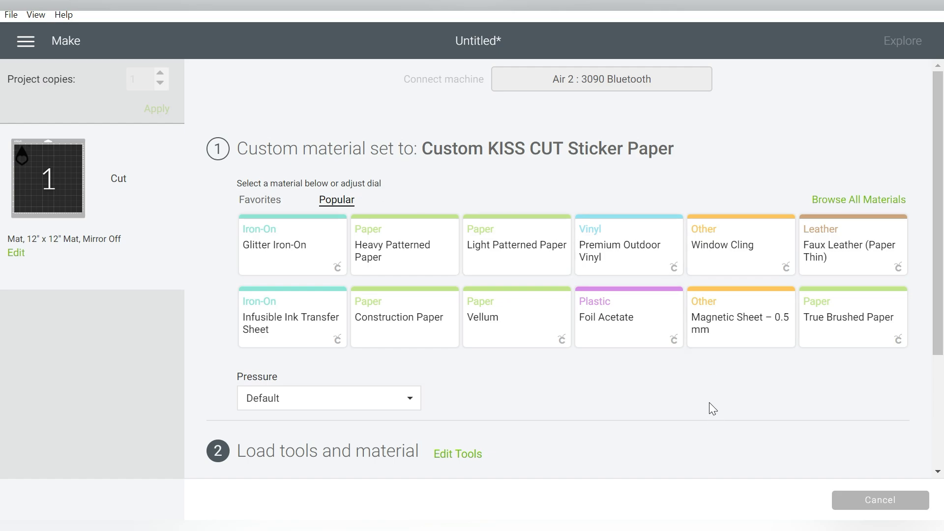
{"action": "left_click", "coordinate": [834, 202]}
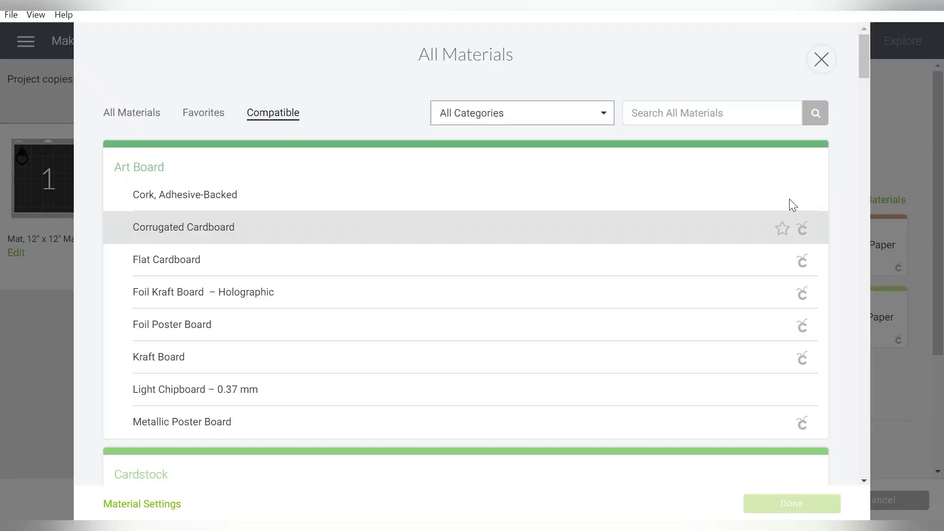
{"action": "left_click", "coordinate": [684, 113]}
{"action": "type", "text": "vinyl"}
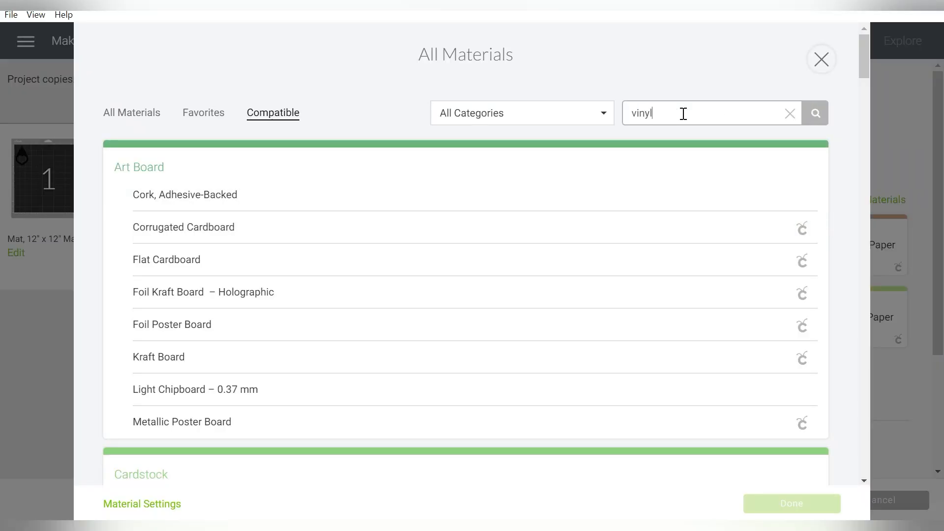
{"action": "key", "text": "Return"}
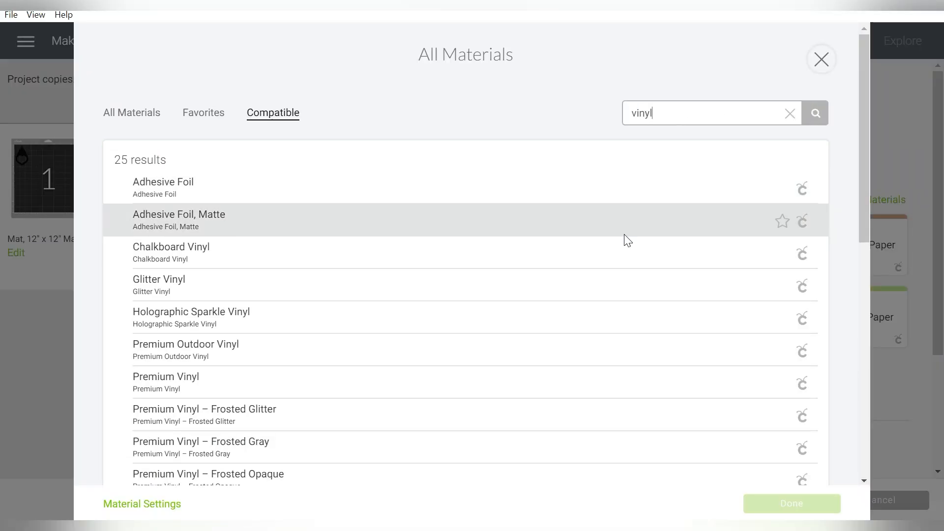
- Look through the compatible vinyl materials in the search results, including the premium vinyl variants
{"action": "scroll", "coordinate": [627, 240], "scroll_direction": "down", "scroll_amount": 1}
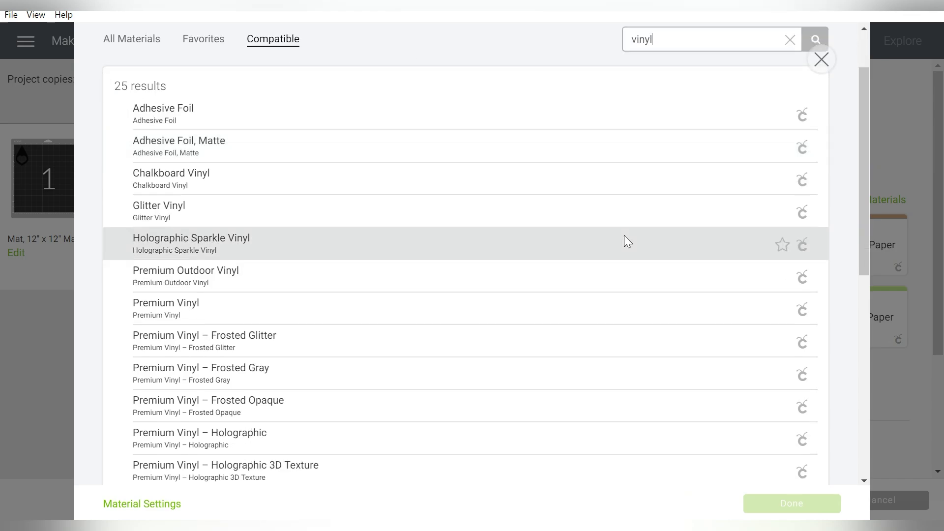
{"action": "scroll", "coordinate": [626, 241], "scroll_direction": "down", "scroll_amount": 5}
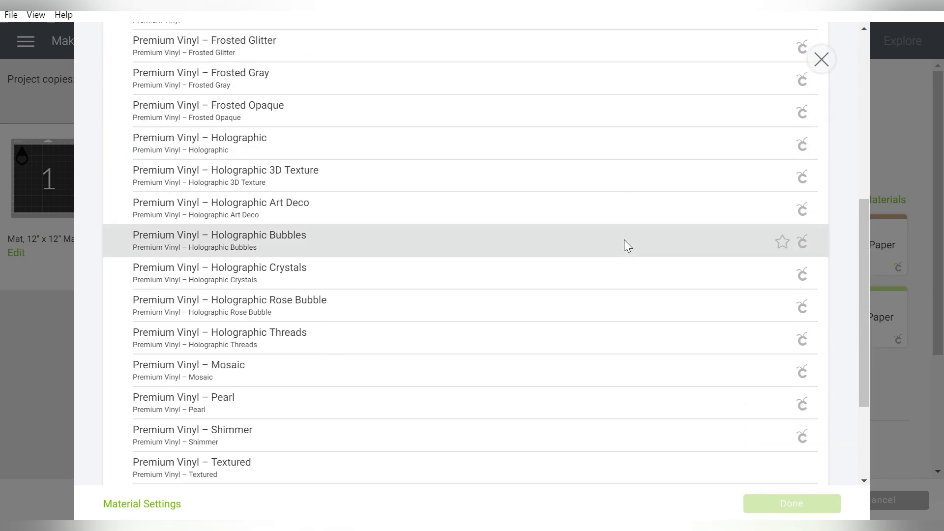
{"action": "scroll", "coordinate": [624, 240], "scroll_direction": "down", "scroll_amount": 3}
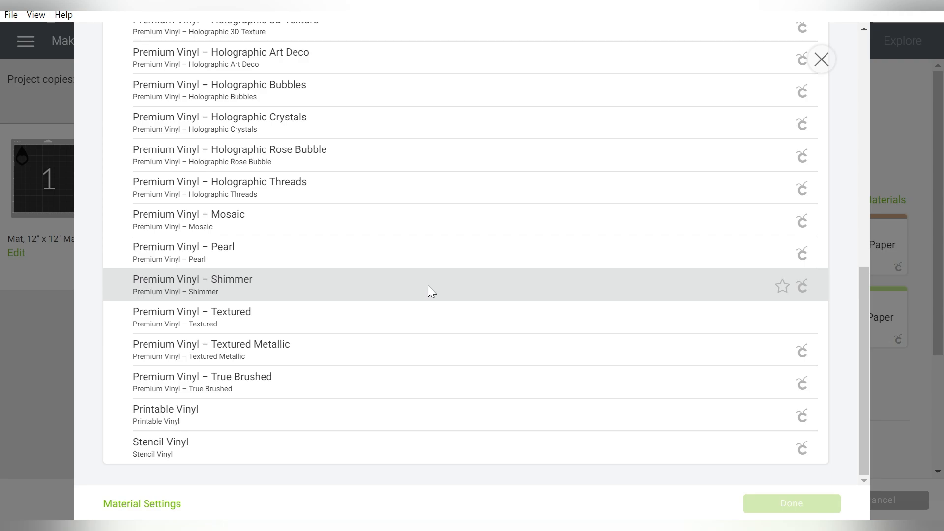
{"action": "scroll", "coordinate": [427, 286], "scroll_direction": "up", "scroll_amount": 7}
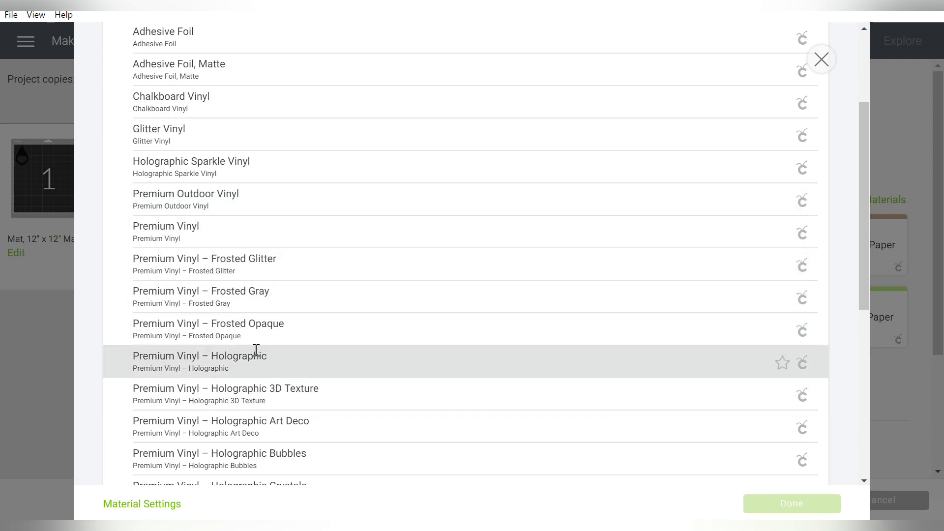
{"action": "scroll", "coordinate": [275, 302], "scroll_direction": "up", "scroll_amount": 3}
{"action": "scroll", "coordinate": [267, 305], "scroll_direction": "down", "scroll_amount": 4}
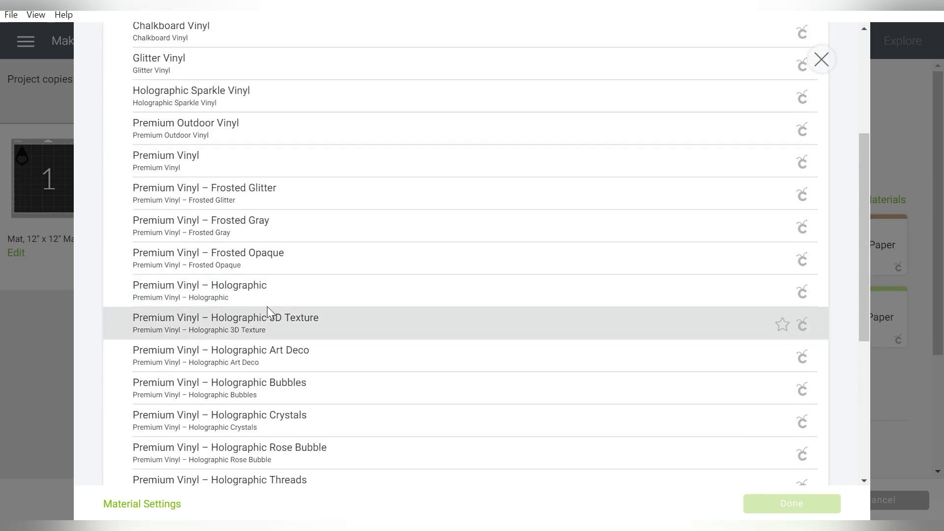
{"action": "scroll", "coordinate": [268, 306], "scroll_direction": "up", "scroll_amount": 4}
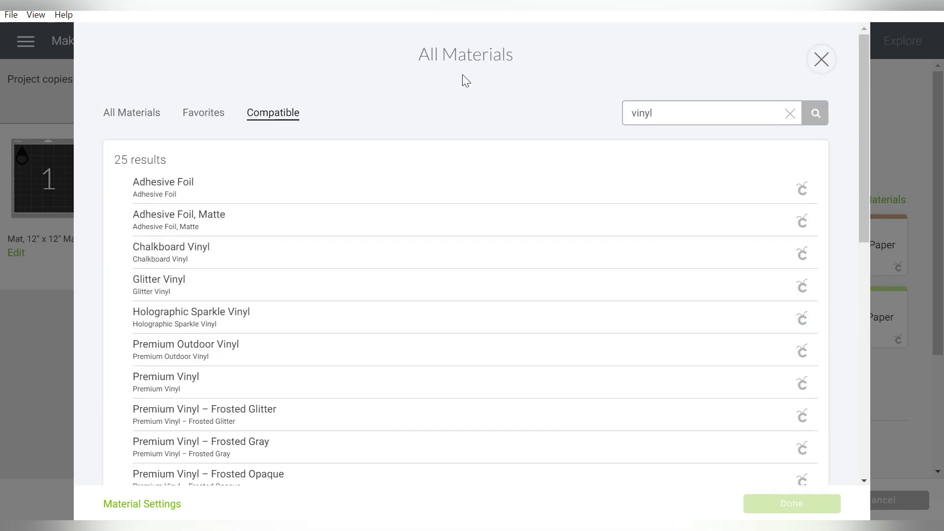
- Open the material settings and check the dial setting Vinyl for its cut pressure, multi-cut and blade type
{"action": "left_click", "coordinate": [137, 108]}
{"action": "left_click", "coordinate": [158, 503]}
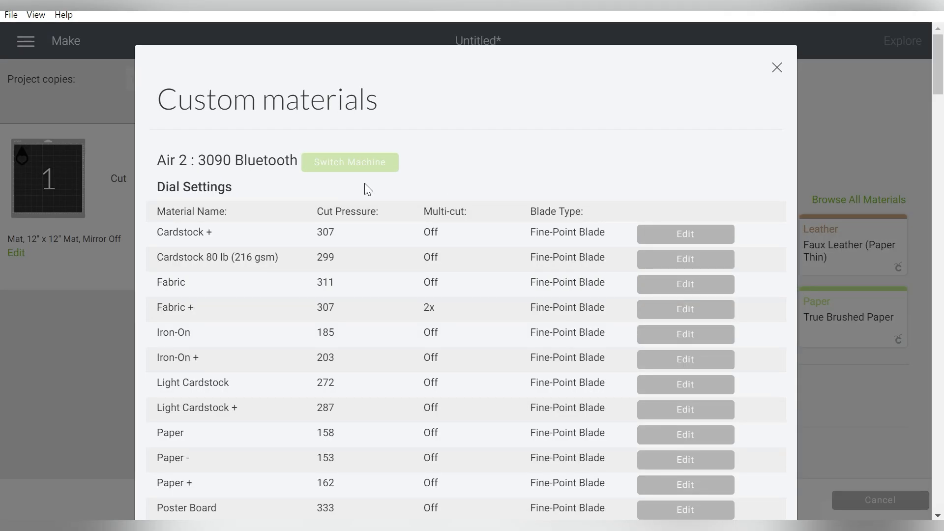
{"action": "scroll", "coordinate": [364, 184], "scroll_direction": "down", "scroll_amount": 1}
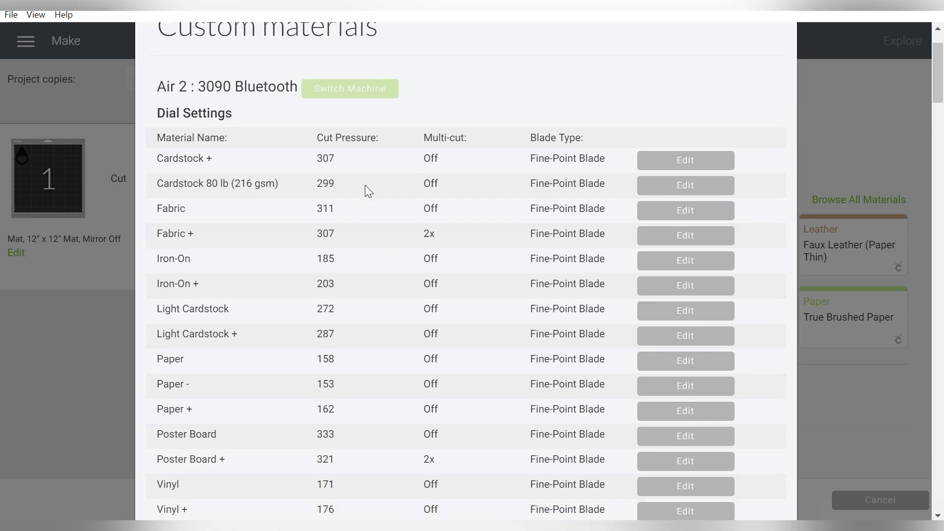
{"action": "scroll", "coordinate": [366, 187], "scroll_direction": "down", "scroll_amount": 1}
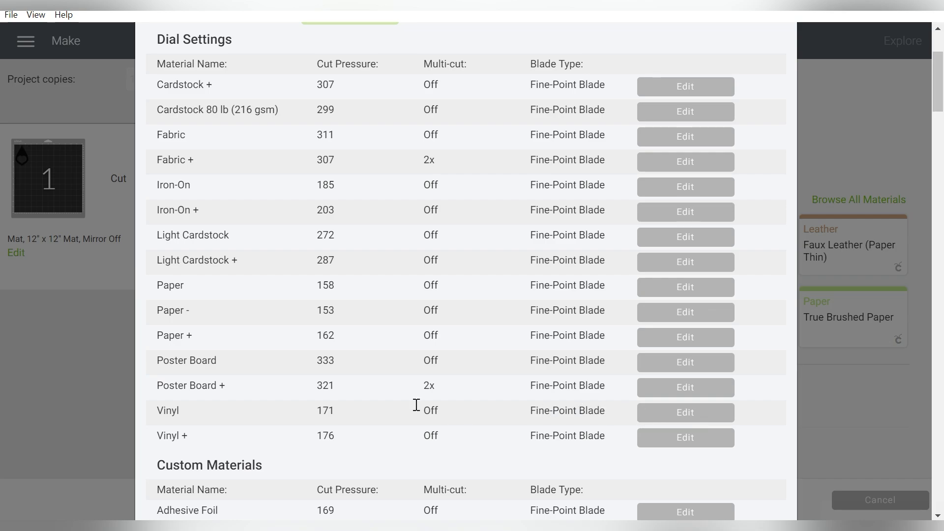
{"action": "left_click_drag", "start_coordinate": [322, 412], "coordinate": [487, 414]}
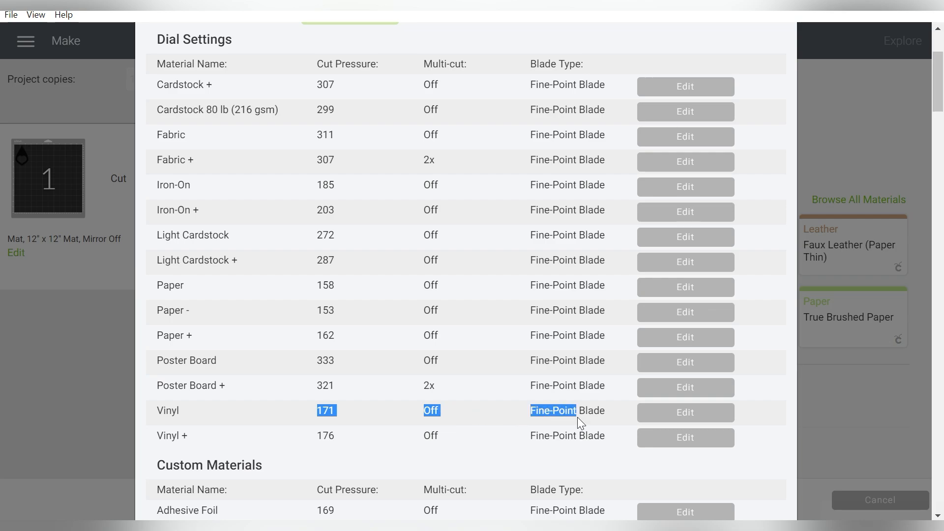
- Add a new custom material named Oracal 651 Adhesive Vinyl and save it with a cut pressure of 171
{"action": "scroll", "coordinate": [577, 401], "scroll_direction": "down", "scroll_amount": 10}
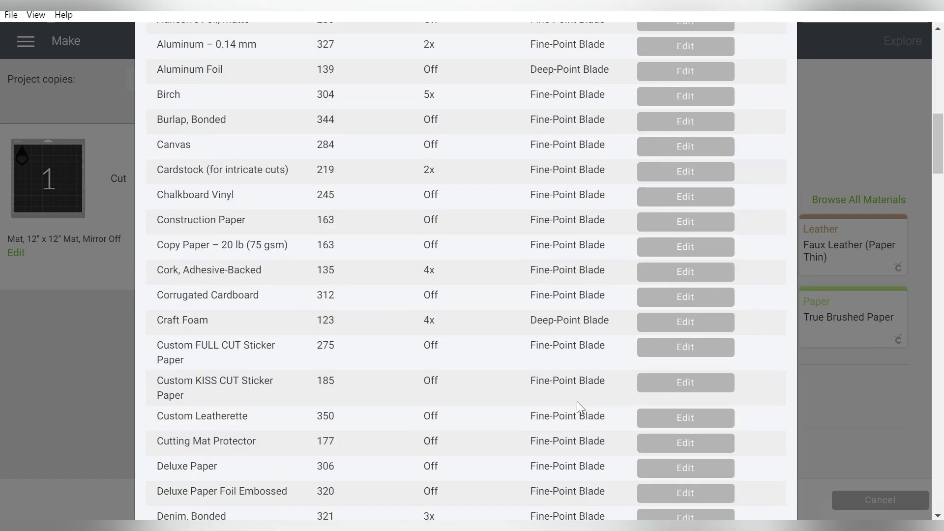
{"action": "scroll", "coordinate": [577, 401], "scroll_direction": "down", "scroll_amount": 10}
{"action": "left_click", "coordinate": [194, 428]}
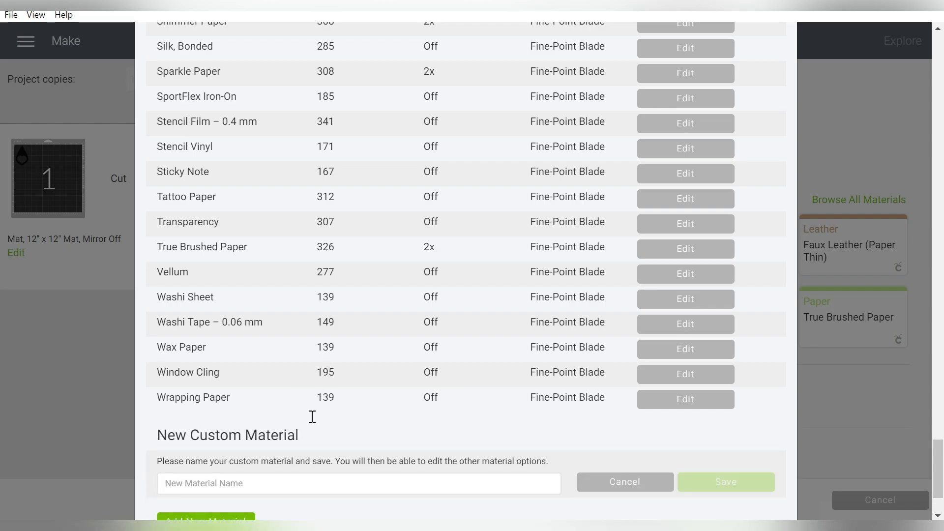
{"action": "left_click", "coordinate": [277, 478]}
{"action": "type", "text": "Oracal 6"}
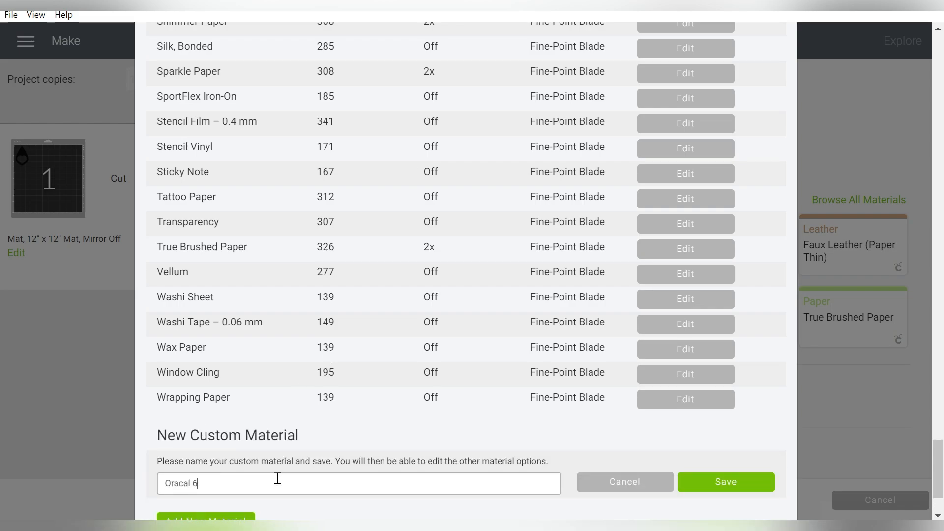
{"action": "type", "text": "51 Adhesive Vinyl"}
{"action": "left_click", "coordinate": [717, 483]}
{"action": "left_click_drag", "start_coordinate": [391, 78], "coordinate": [424, 81]}
{"action": "left_click", "coordinate": [728, 114]}
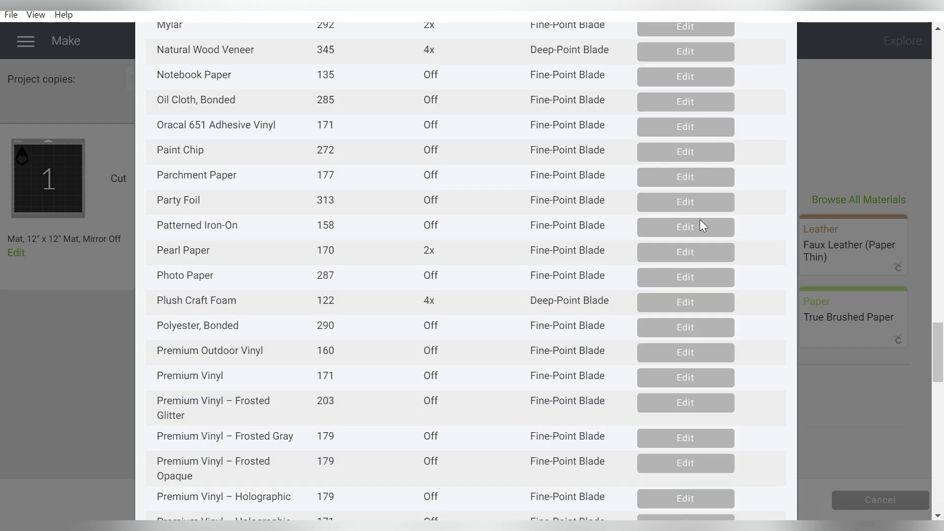
- Rename the Oracal 651 Adhesive Vinyl material to CUSTOM Oracal 651 Adhesive Vinyl and save the change
{"action": "scroll", "coordinate": [272, 226], "scroll_direction": "up", "scroll_amount": 3}
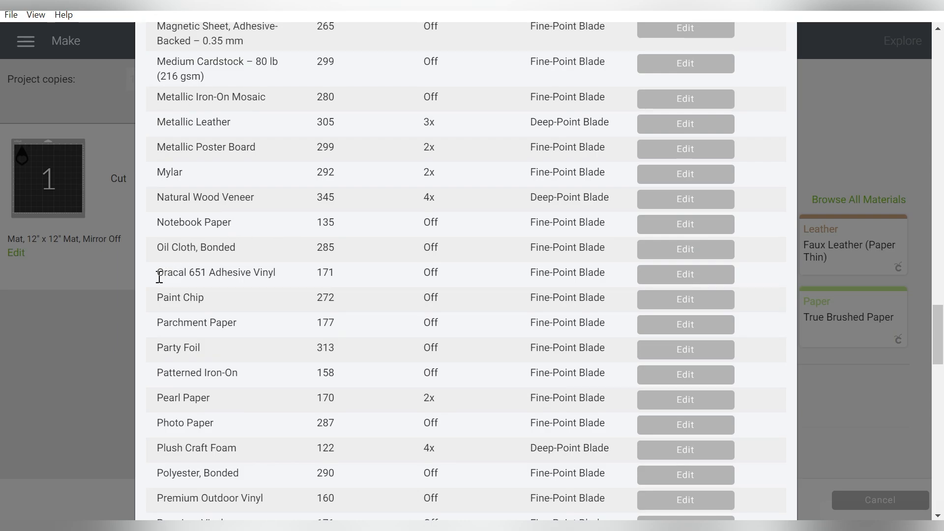
{"action": "left_click_drag", "start_coordinate": [160, 277], "coordinate": [262, 273]}
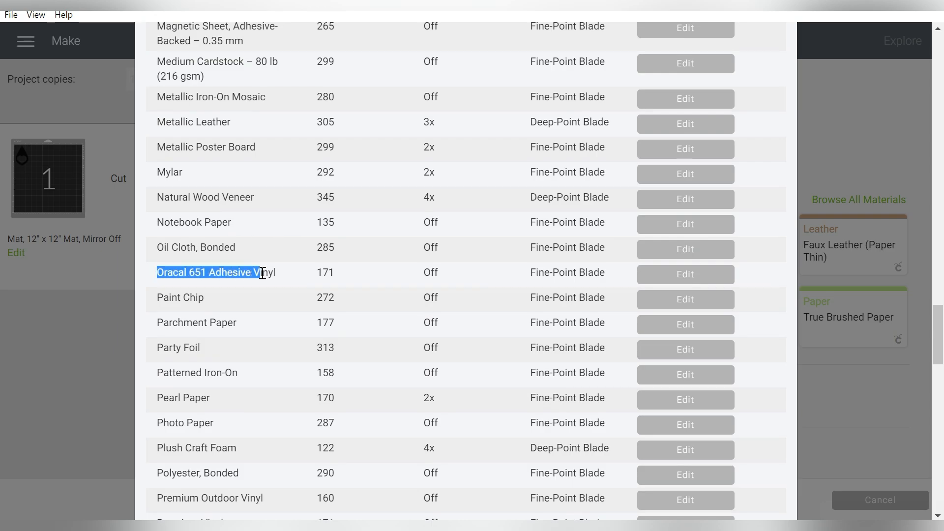
{"action": "left_click", "coordinate": [681, 274]}
{"action": "left_click", "coordinate": [236, 287]}
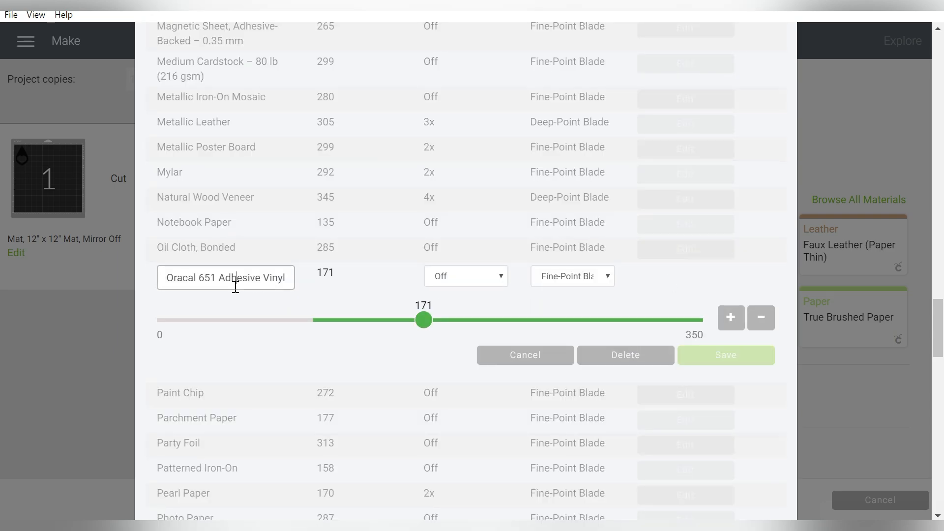
{"action": "key", "text": "Home"}
{"action": "type", "text": "CUSTO"}
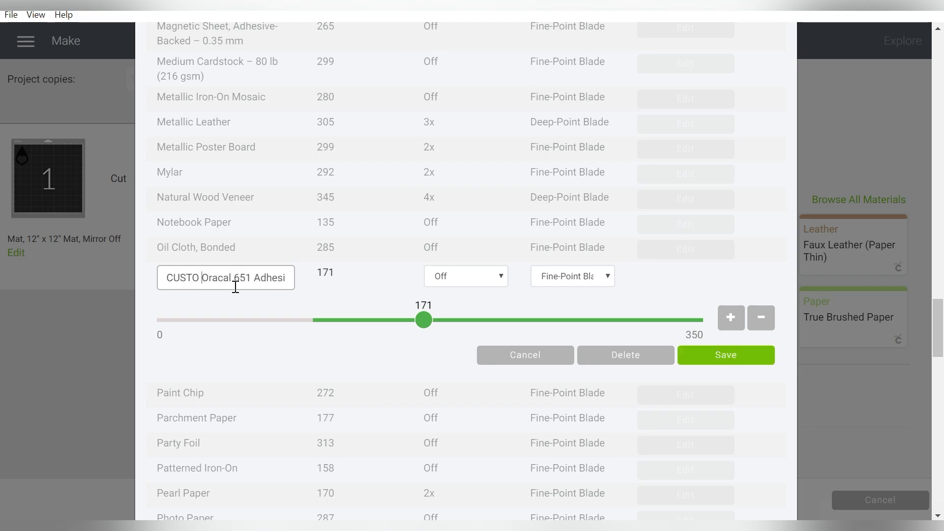
{"action": "key", "text": "BackSpace"}
{"action": "type", "text": "M"}
{"action": "left_click", "coordinate": [703, 362]}
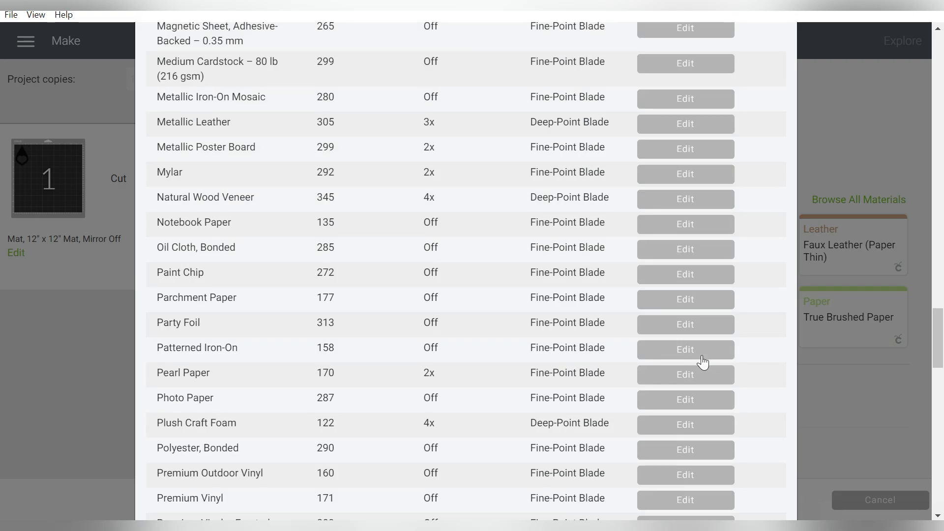
- Check the cut pressure of the Iron-On + material in the dial settings
{"action": "scroll", "coordinate": [702, 361], "scroll_direction": "up", "scroll_amount": 20}
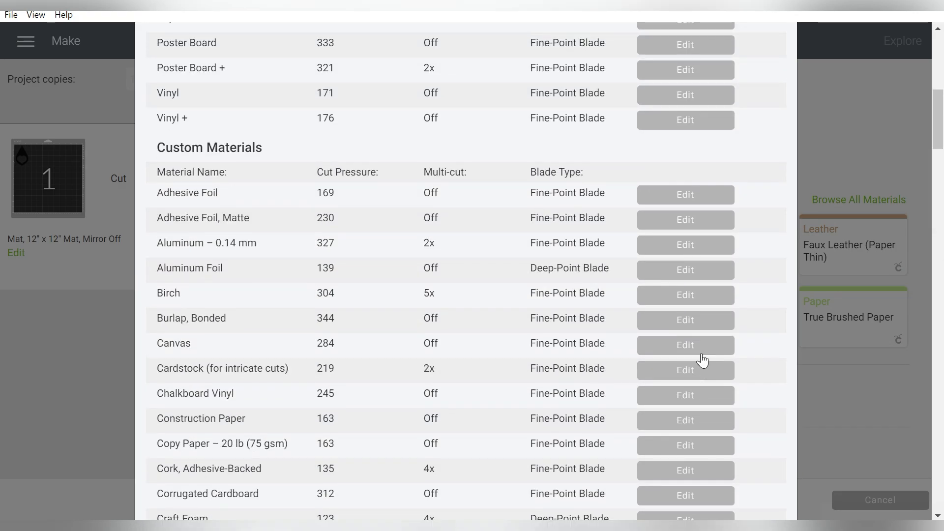
{"action": "scroll", "coordinate": [702, 361], "scroll_direction": "up", "scroll_amount": 5}
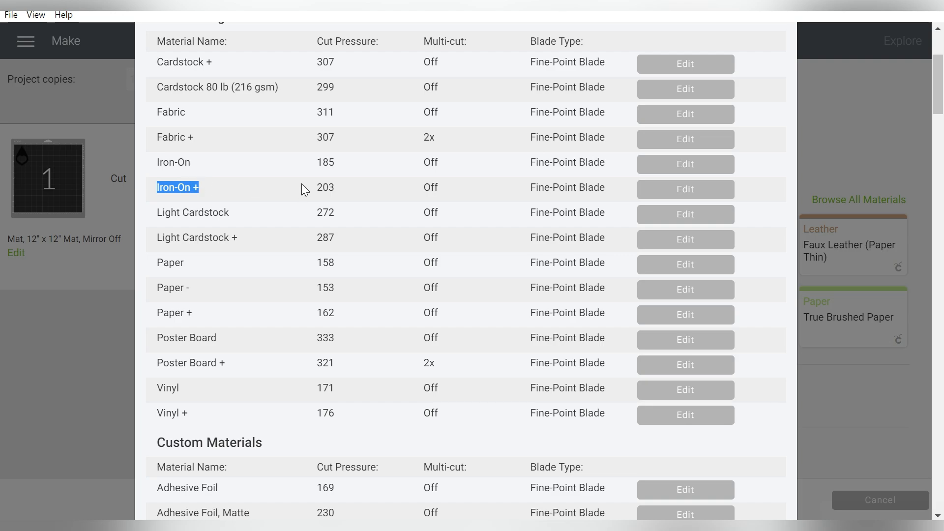
{"action": "left_click_drag", "start_coordinate": [317, 186], "coordinate": [335, 185]}
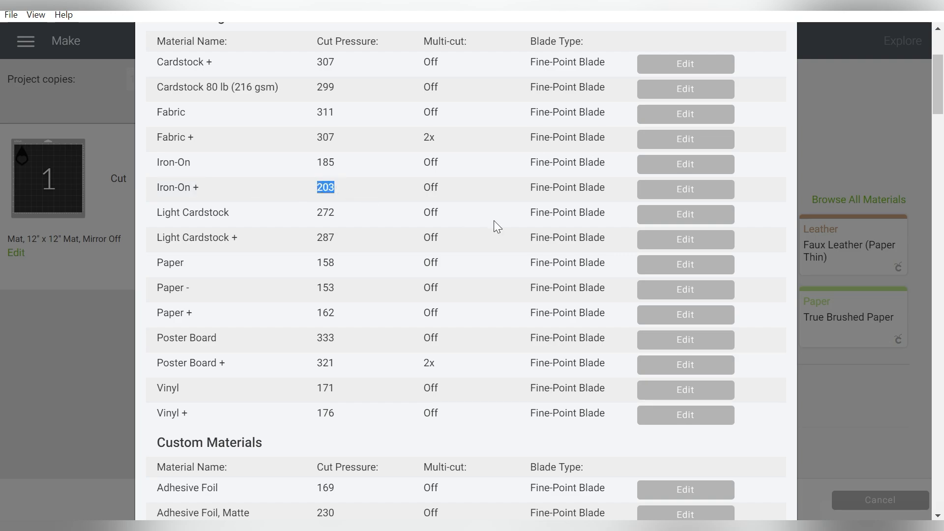
- Add a custom material named CUSTOM Stahls Premium Plus HTV and save it with the Iron-On + cut pressure of 203
{"action": "scroll", "coordinate": [668, 248], "scroll_direction": "down", "scroll_amount": 20}
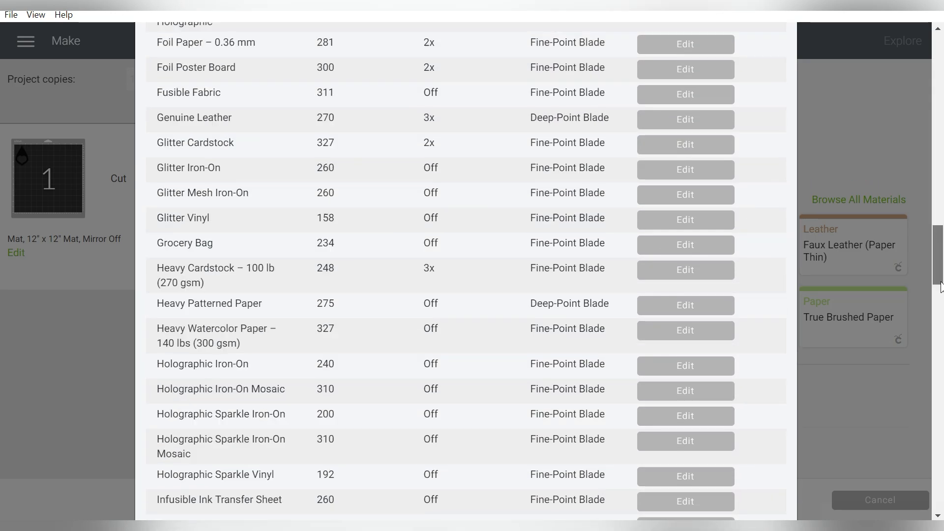
{"action": "left_click_drag", "start_coordinate": [940, 285], "coordinate": [940, 497]}
{"action": "left_click", "coordinate": [226, 426]}
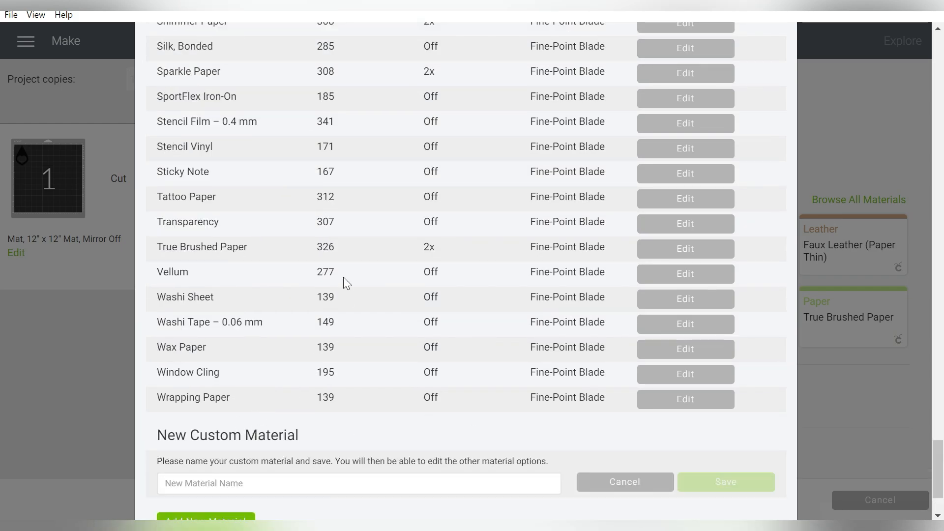
{"action": "left_click", "coordinate": [277, 479]}
{"action": "type", "text": "Stahls Premium Plus HTV"}
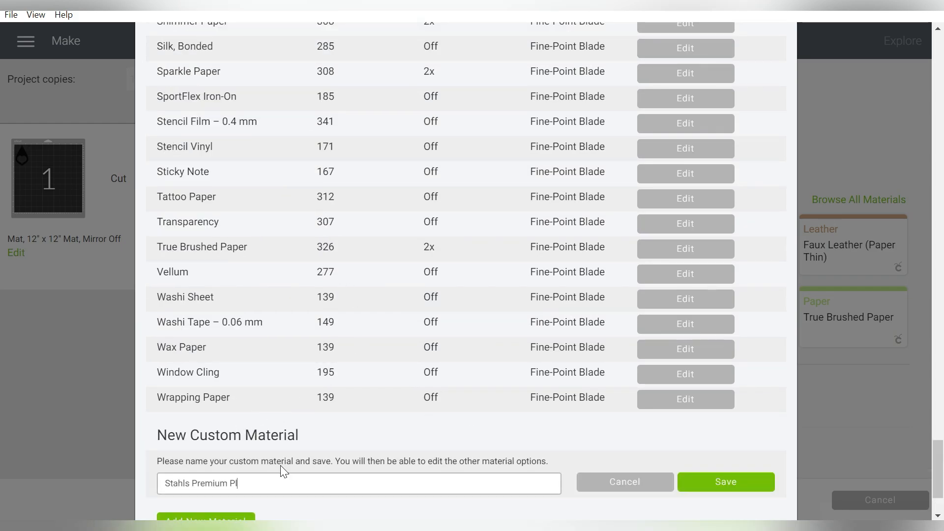
{"action": "key", "text": "Home"}
{"action": "type", "text": "CUSTOM"}
{"action": "left_click", "coordinate": [724, 480]}
{"action": "left_click_drag", "start_coordinate": [392, 77], "coordinate": [474, 77]}
{"action": "left_click", "coordinate": [708, 109]}
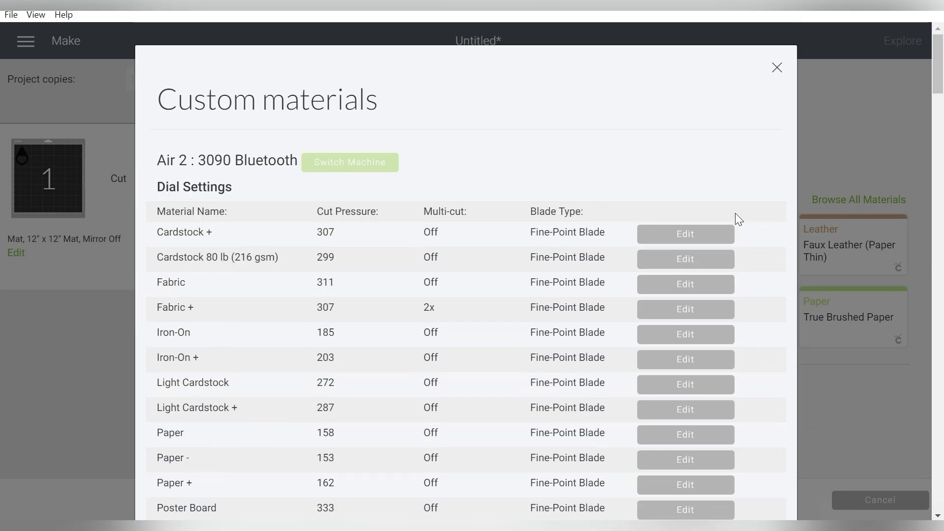
- Search all compatible materials for "custom" and mark Custom Leatherette, CUSTOM Oracal 651 Adhesive Vinyl and CUSTOM Stahls Premium Plus HTV as favorites
{"action": "left_click", "coordinate": [777, 68]}
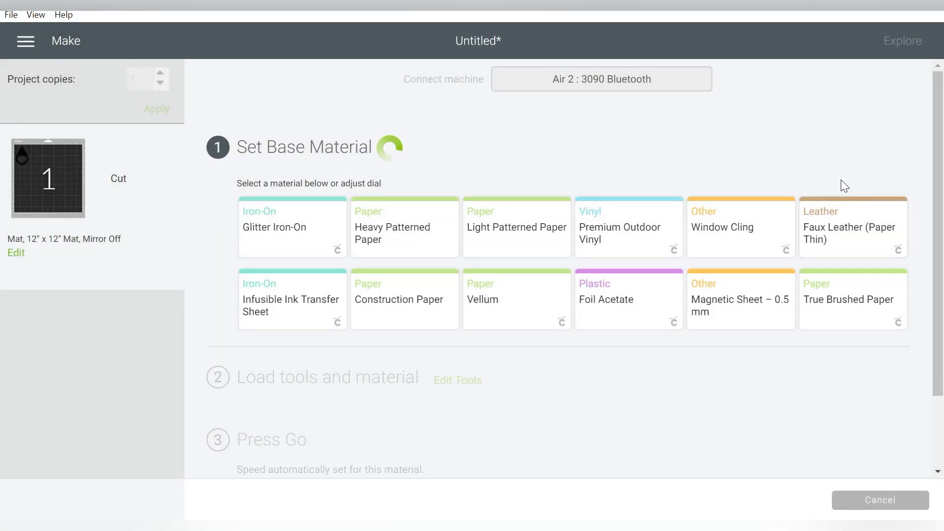
{"action": "left_click", "coordinate": [838, 199]}
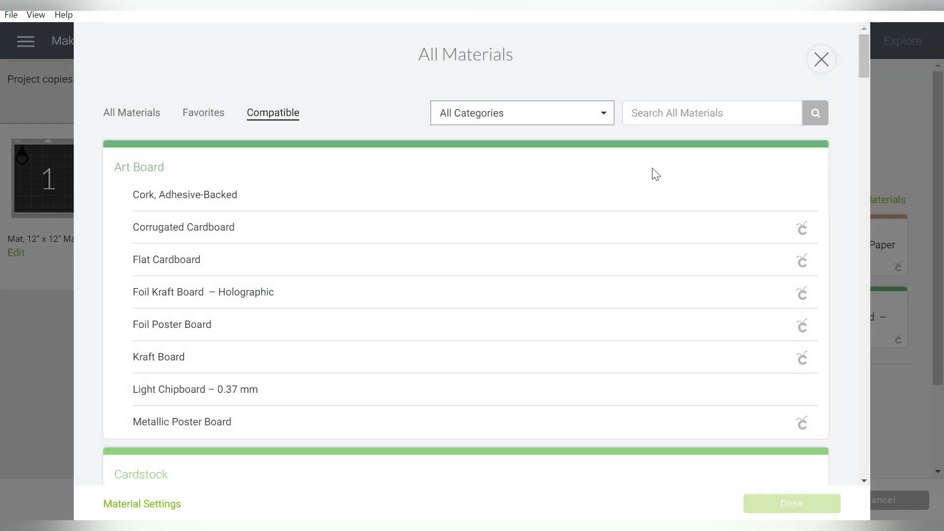
{"action": "type", "text": "custo"}
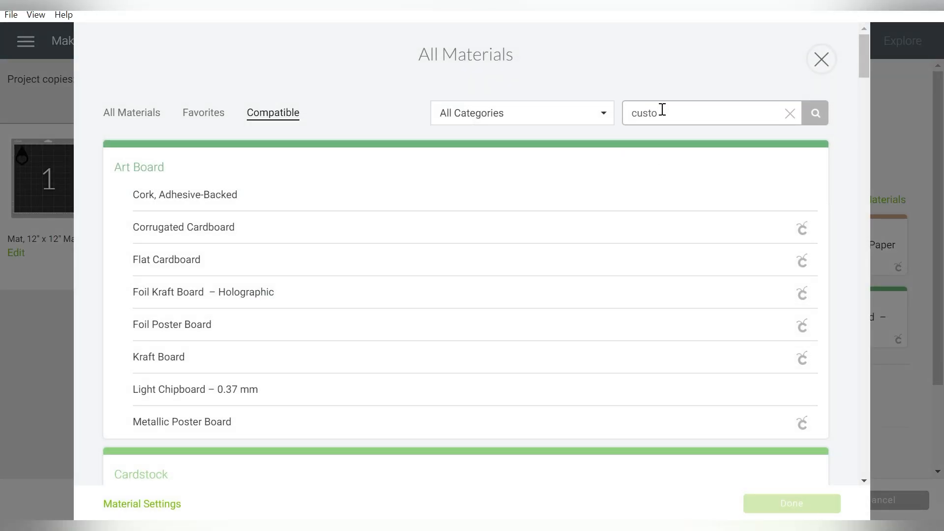
{"action": "type", "text": "m"}
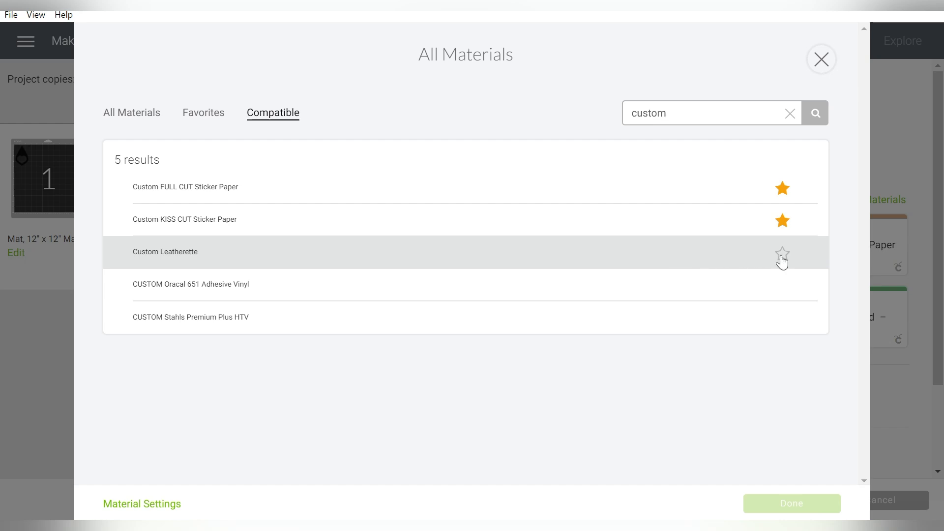
{"action": "left_click", "coordinate": [782, 262]}
{"action": "left_click", "coordinate": [783, 287]}
{"action": "left_click", "coordinate": [783, 318]}
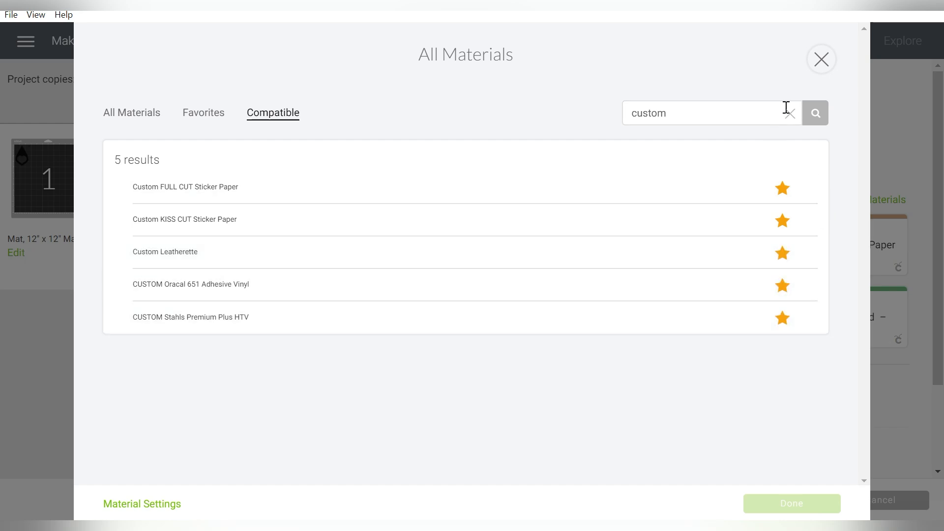
{"action": "left_click", "coordinate": [822, 59]}
- Compare the favorite and popular base materials, and set the base material to the favorite CUSTOM Stahls Premium Plus HTV
{"action": "left_click", "coordinate": [275, 200]}
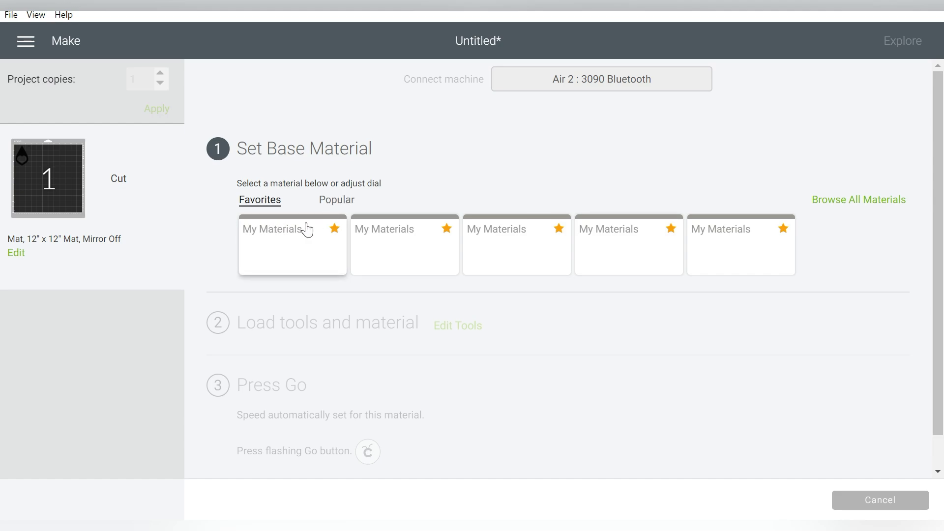
{"action": "left_click", "coordinate": [338, 200]}
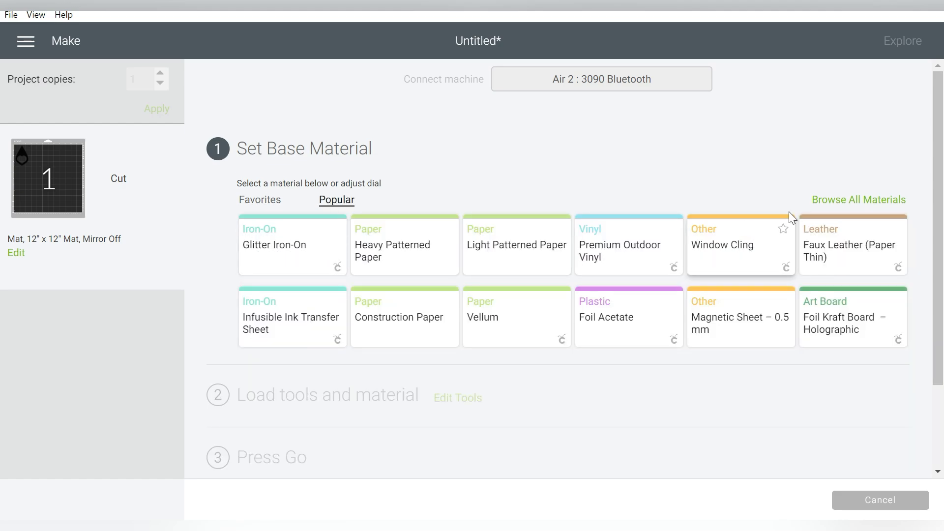
{"action": "left_click", "coordinate": [273, 204]}
{"action": "left_click", "coordinate": [286, 251]}
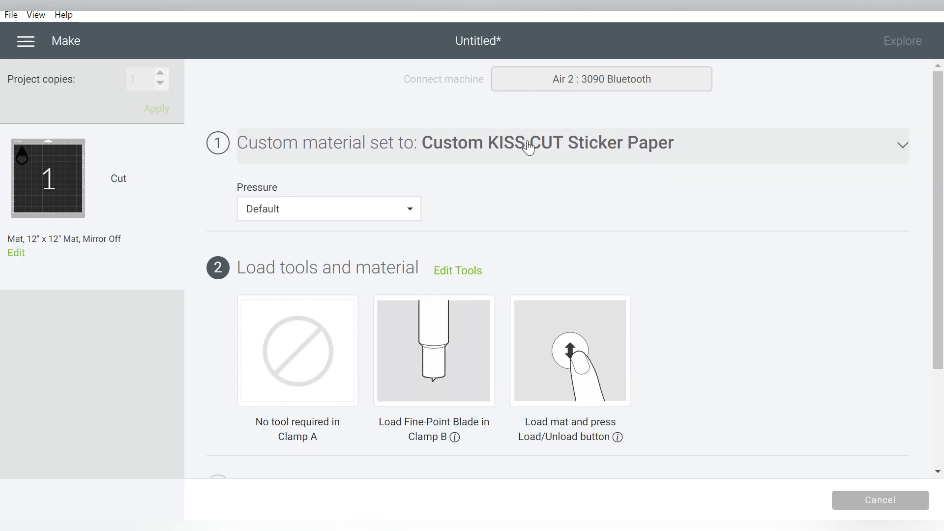
{"action": "left_click", "coordinate": [717, 157]}
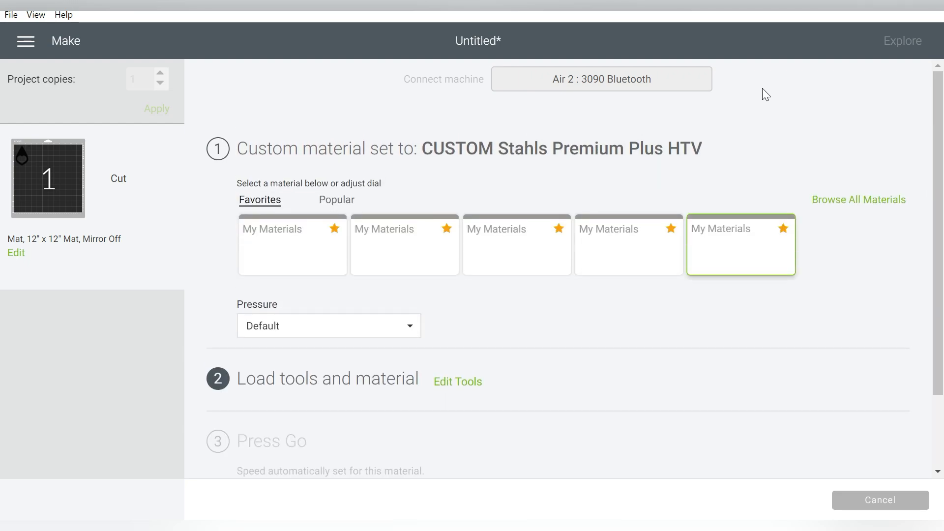